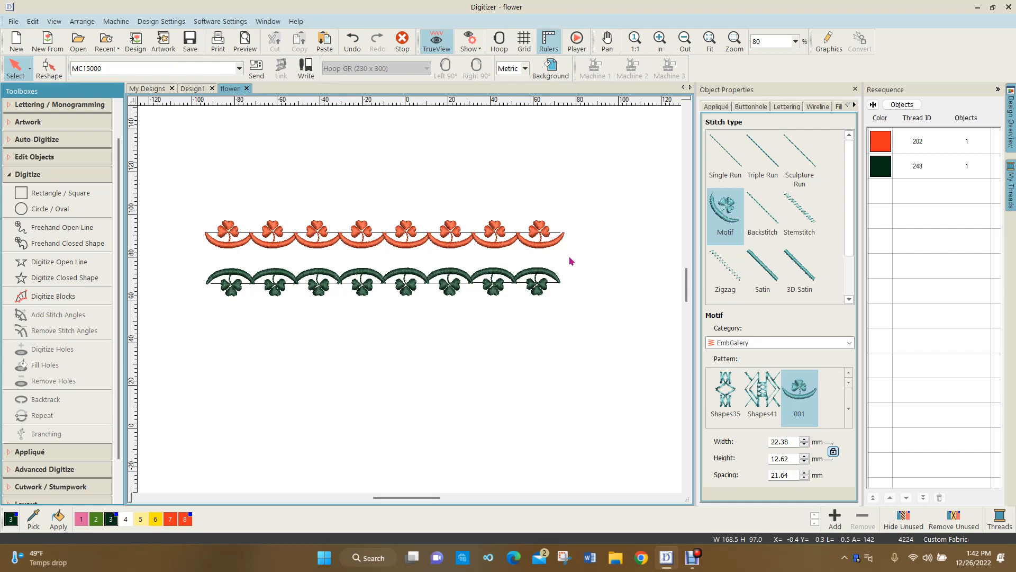
- Set the line stitch type to Blanket with Standard orientation, keeping 5.00 mm spacing and 2.00 mm width
click(550, 219)
click(577, 256)
drag(846, 222, 849, 283)
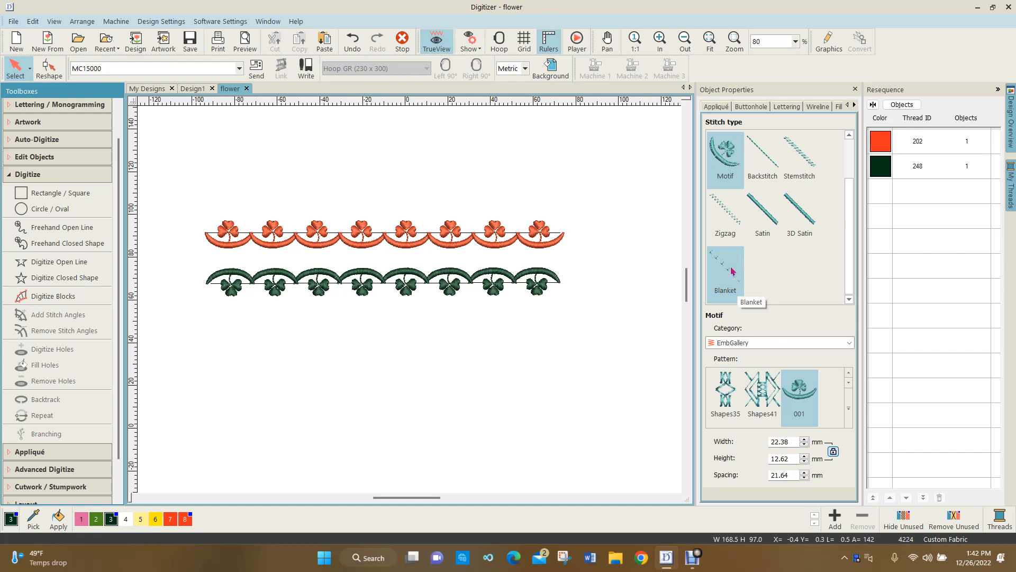
click(729, 165)
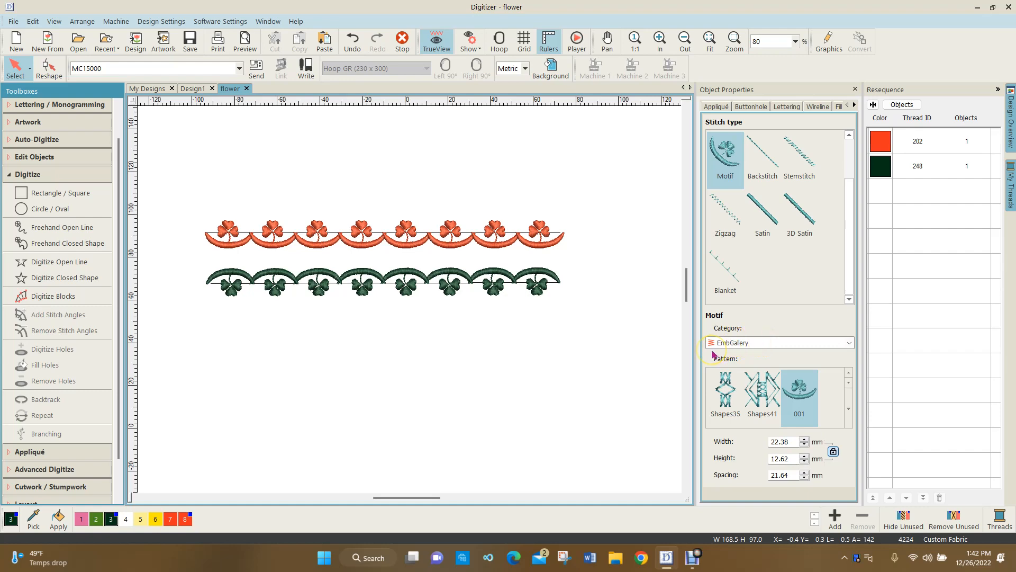
click(728, 273)
click(720, 282)
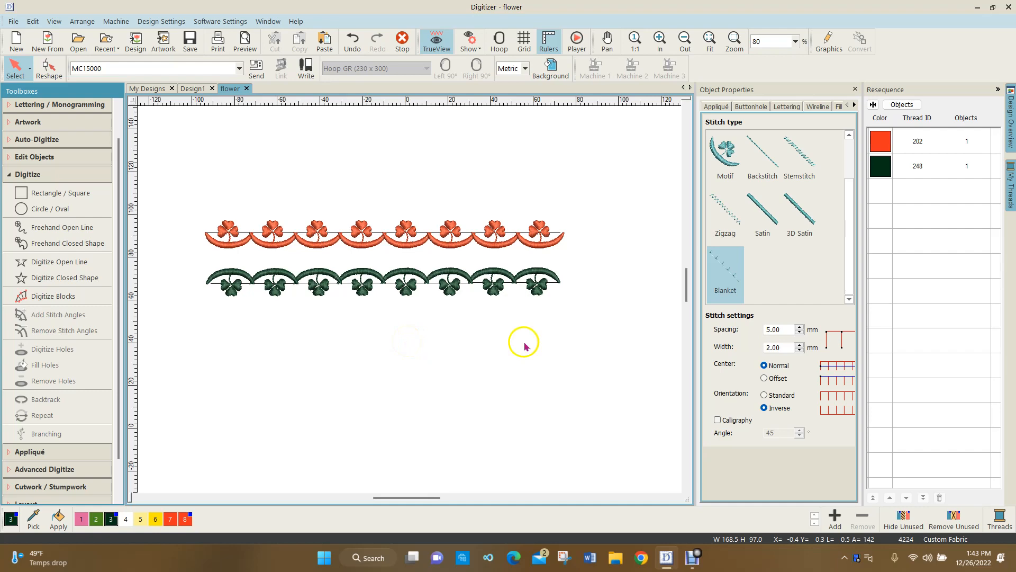
click(765, 395)
click(734, 283)
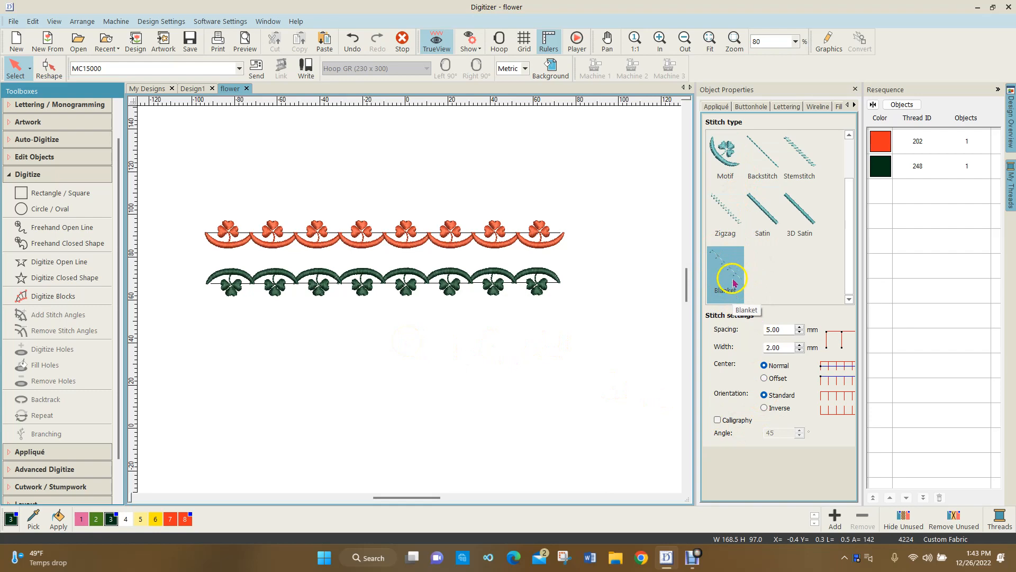
click(782, 328)
click(778, 347)
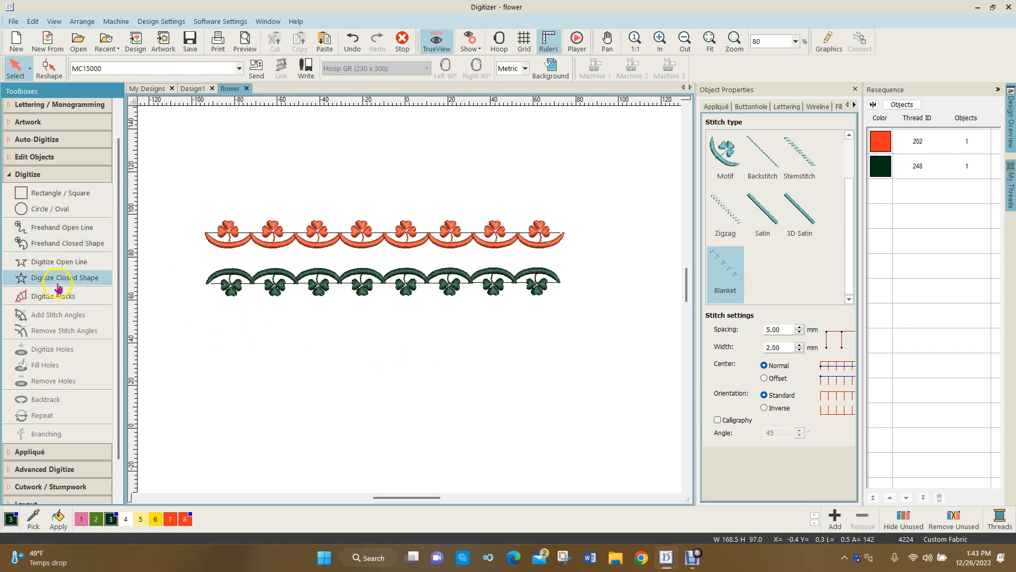
- Digitize a horizontal open blanket-stitch line about 88 mm long, from left to right, below the green shamrock row
click(62, 263)
click(236, 330)
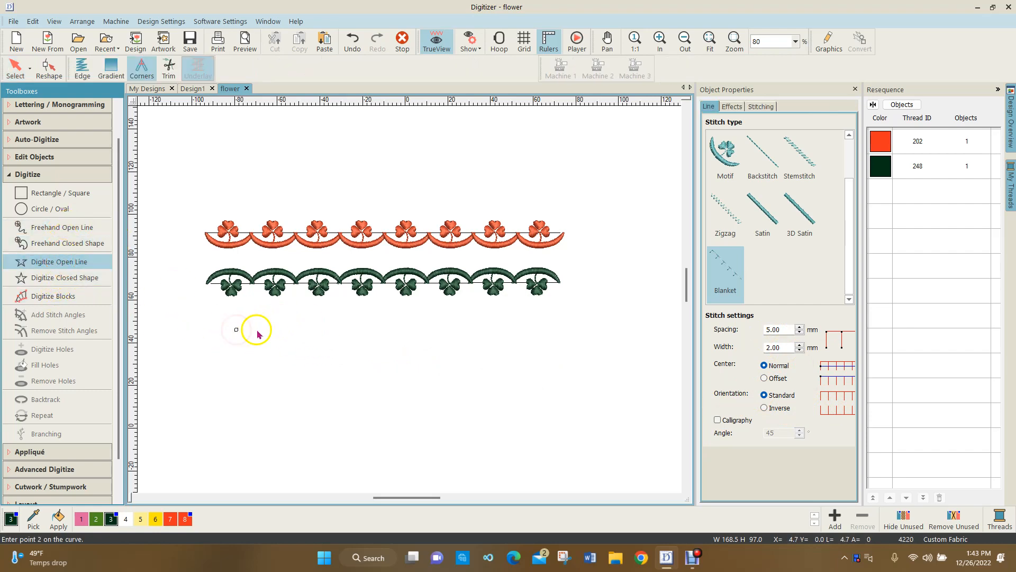
click(424, 330)
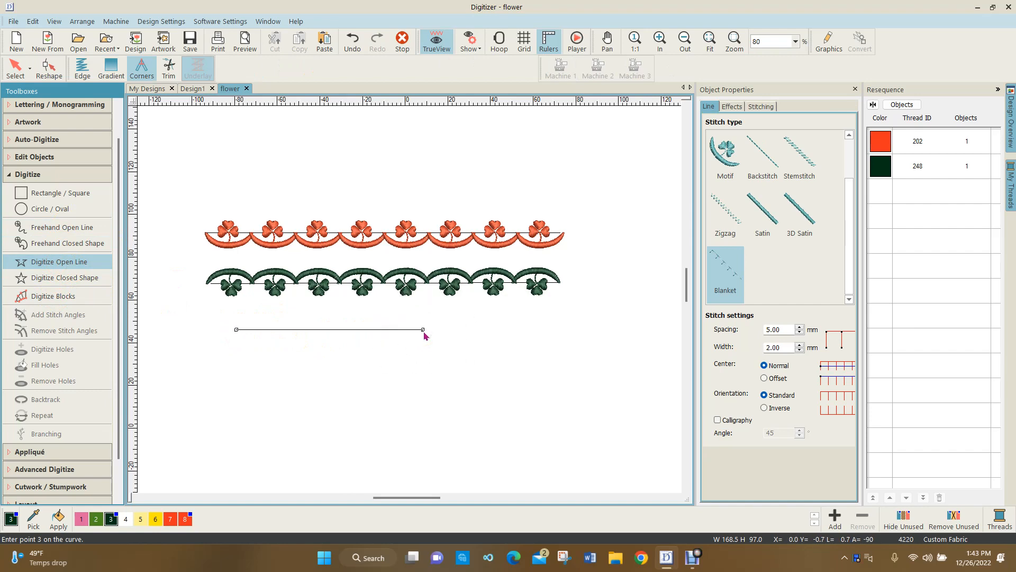
key(Return)
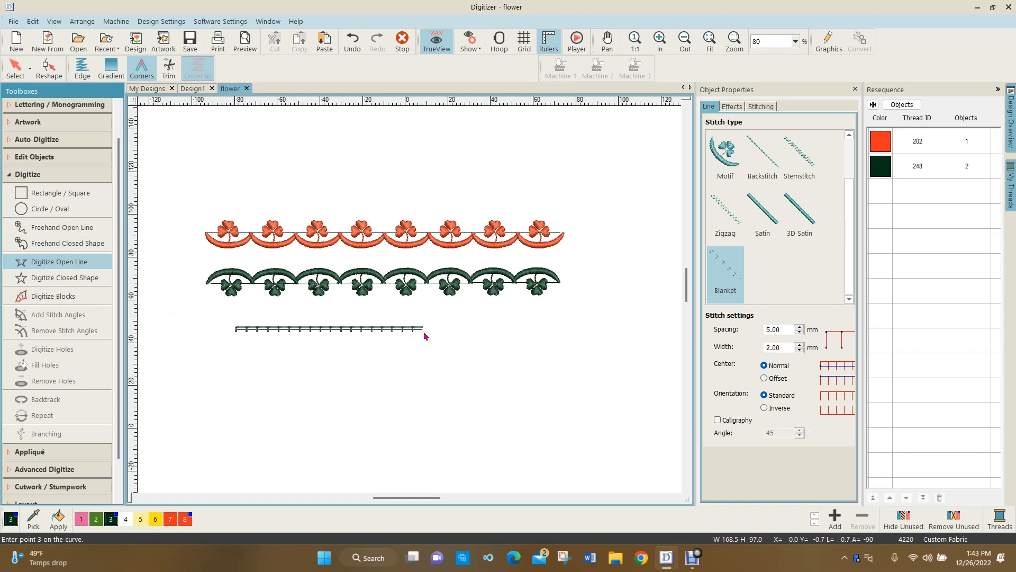
scroll(412, 304, up, 1)
scroll(412, 305, up, 4)
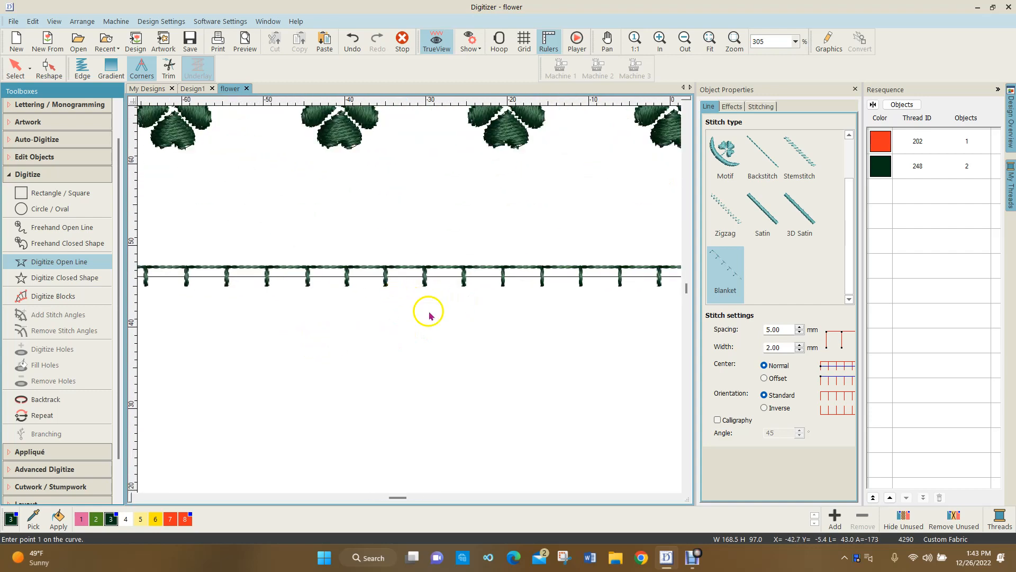
- Set the blanket orientation to Inverse and digitize a second horizontal line about 74 mm long, left to right, below the first blanket line
click(764, 408)
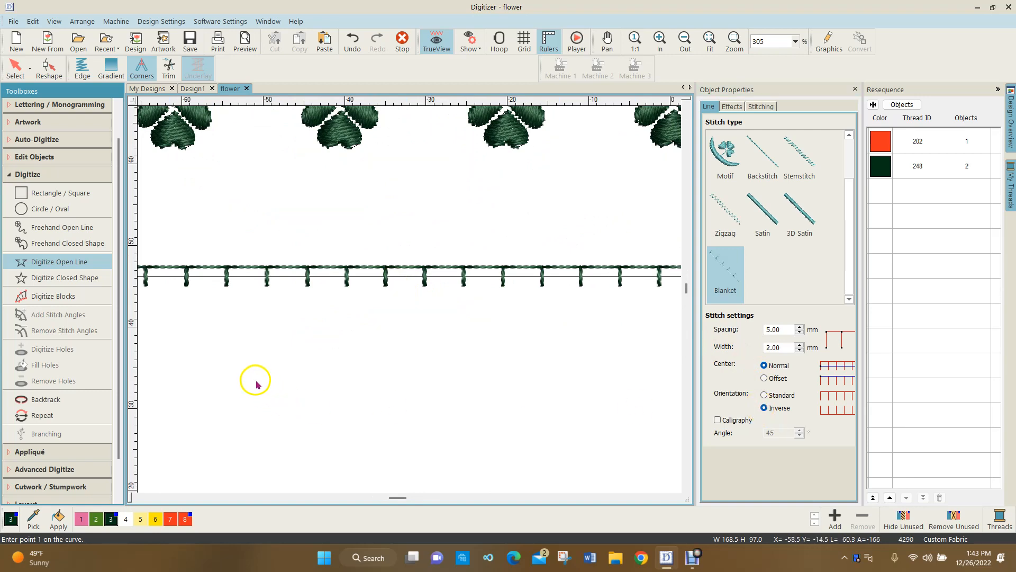
scroll(216, 345, down, 1)
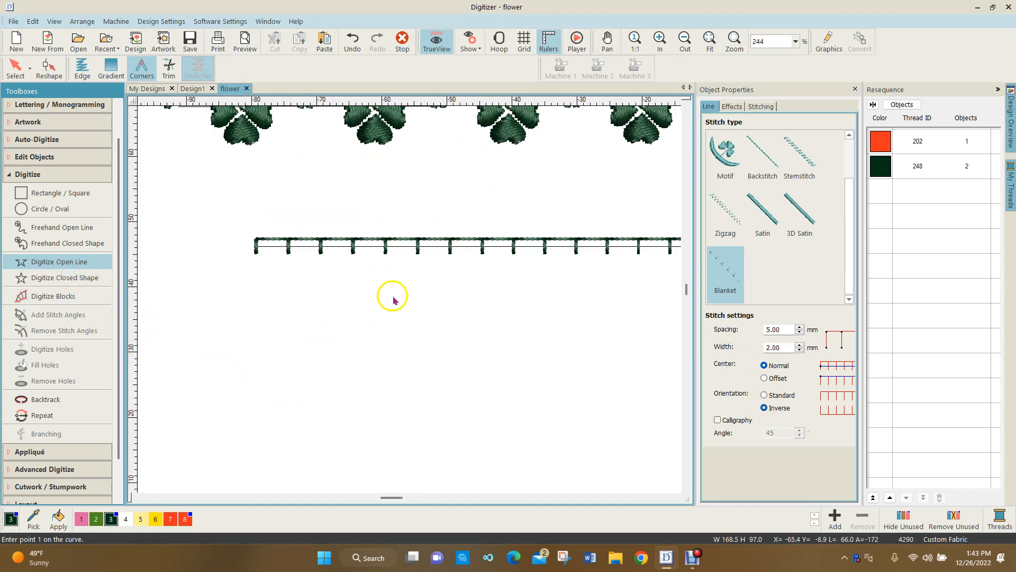
click(251, 296)
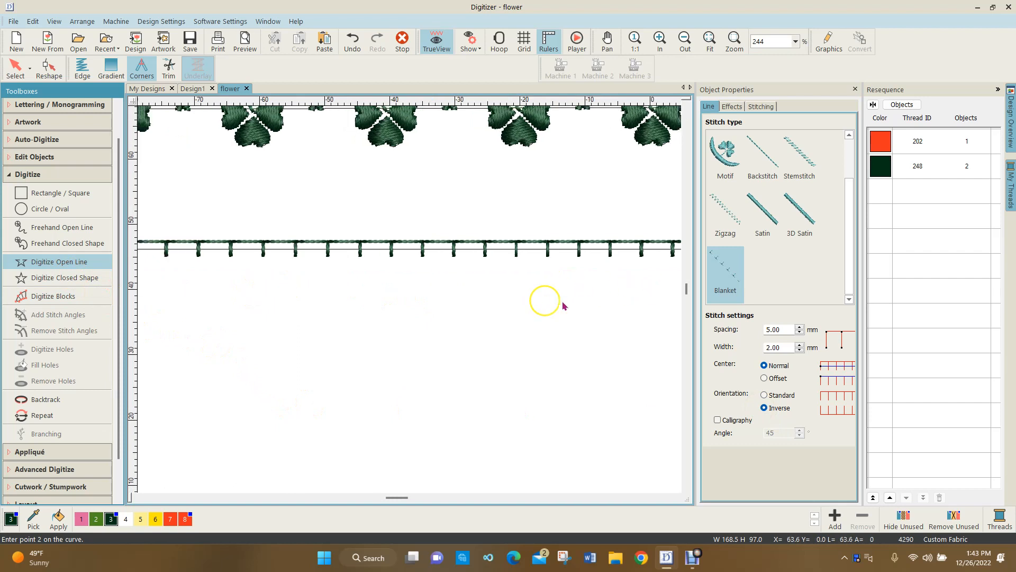
click(611, 295)
key(Return)
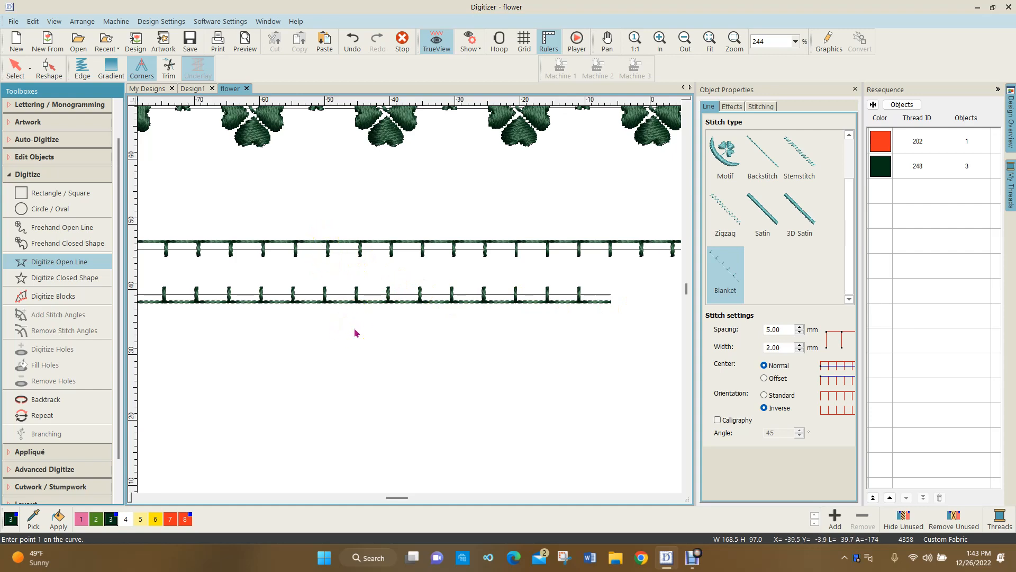
scroll(325, 251, down, 1)
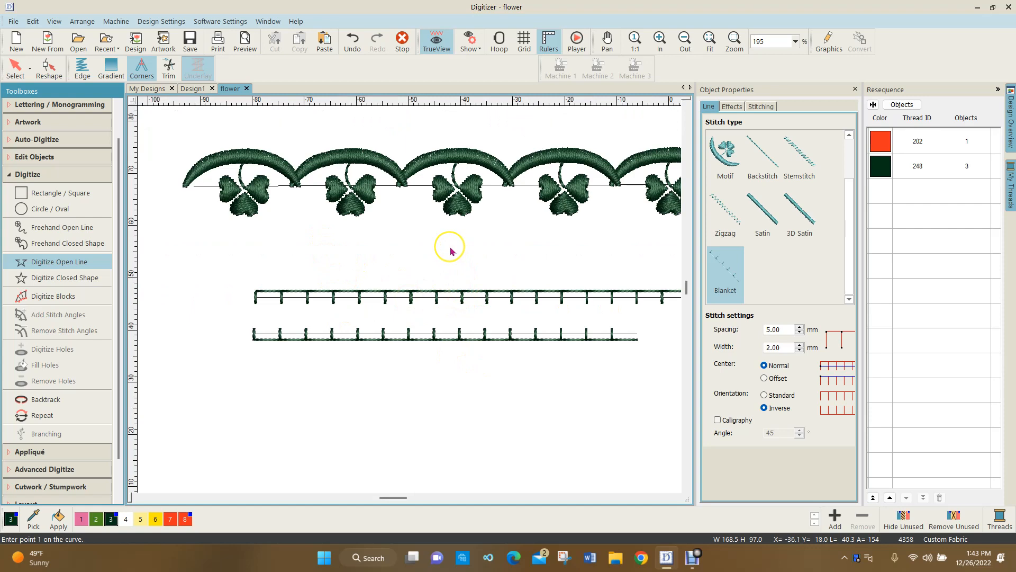
scroll(449, 250, down, 1)
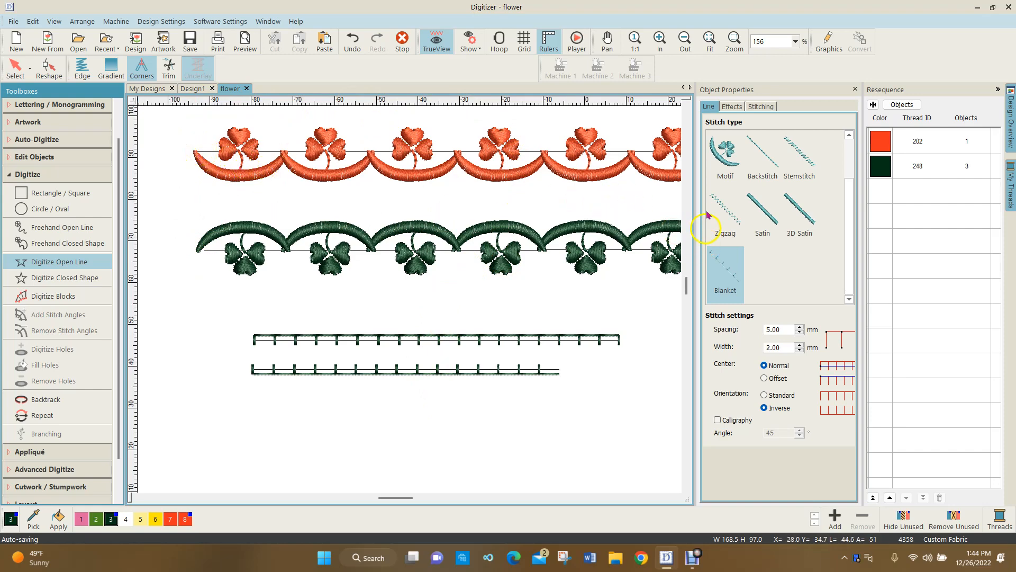
- Set the line stitch type to Motif with pattern 001 and digitize an open line about 133 mm long, left to right, above the orange row
click(727, 163)
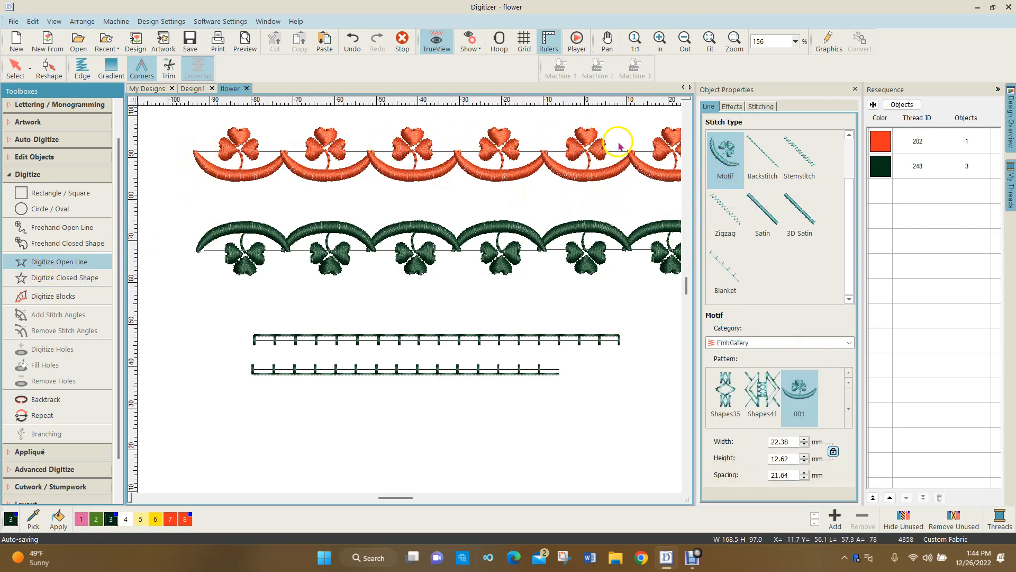
scroll(411, 304, down, 1)
click(156, 189)
click(599, 187)
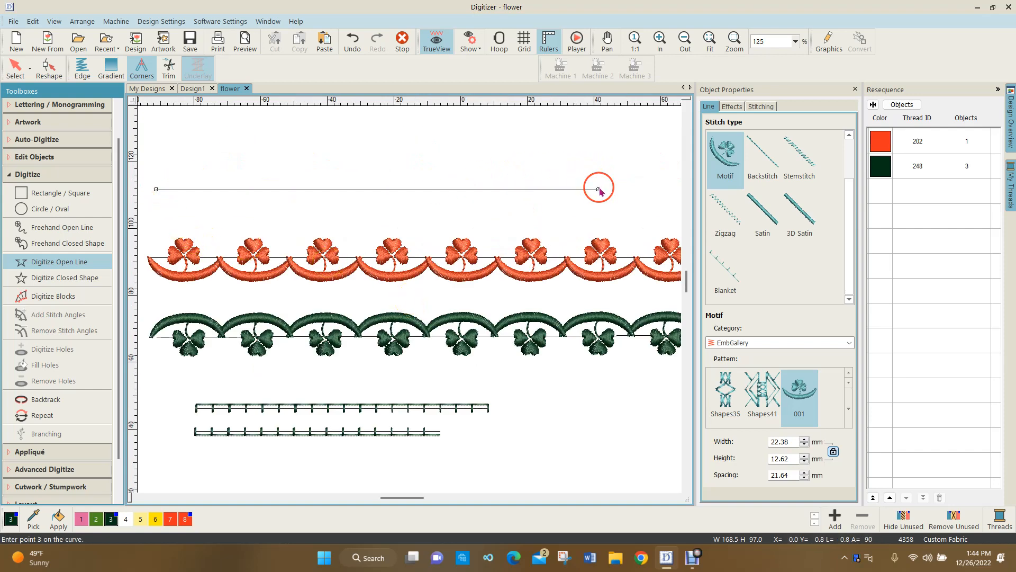
key(Return)
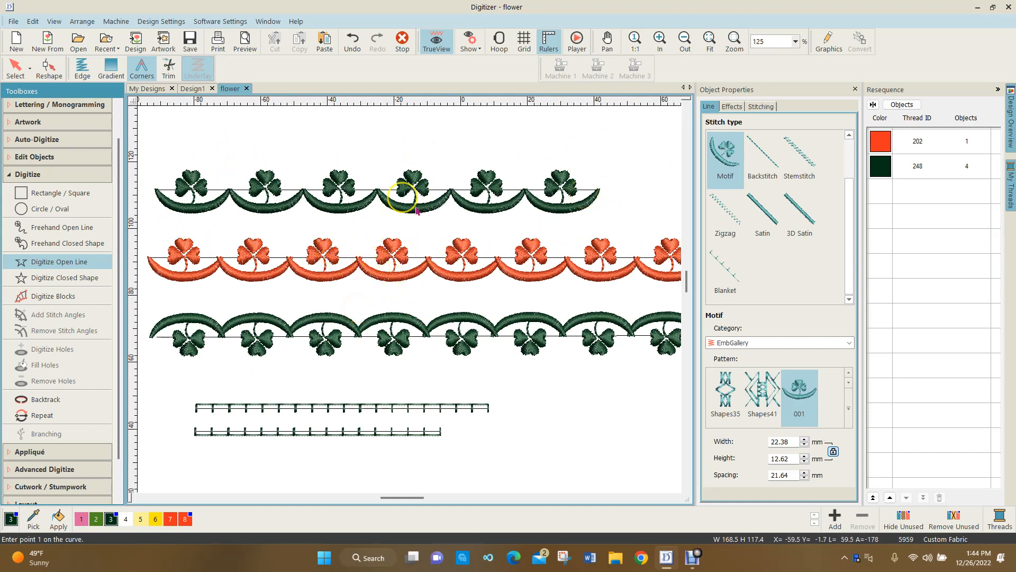
- Digitize another shamrock motif line about 131 mm long above the top row, from right to left, so the motifs flip
scroll(332, 334, down, 1)
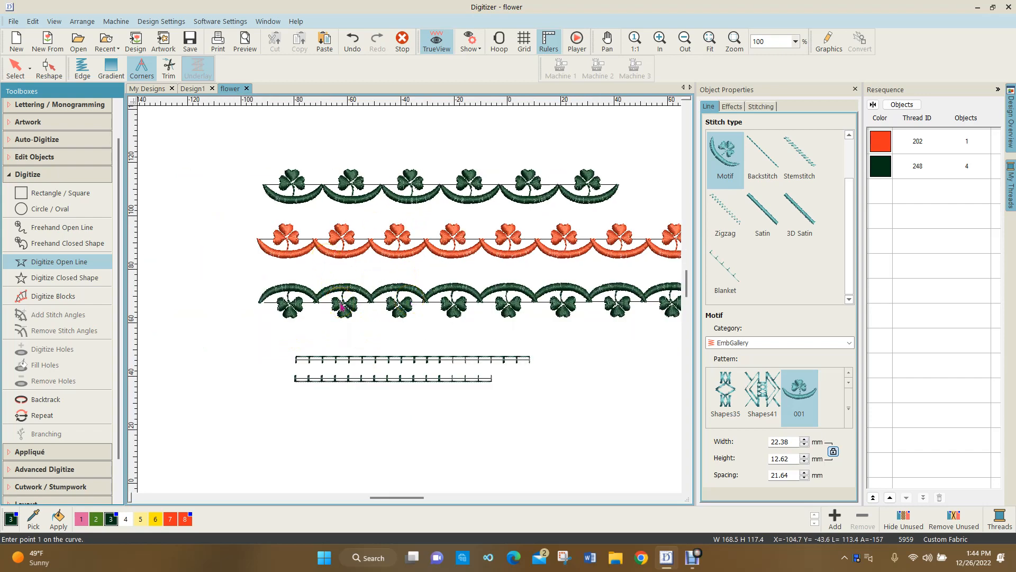
click(613, 128)
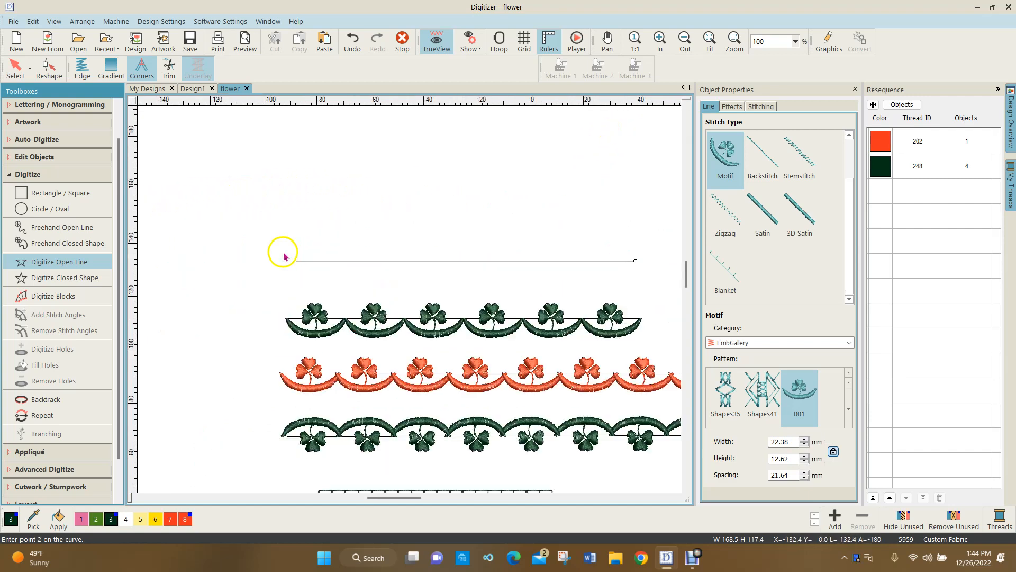
click(286, 259)
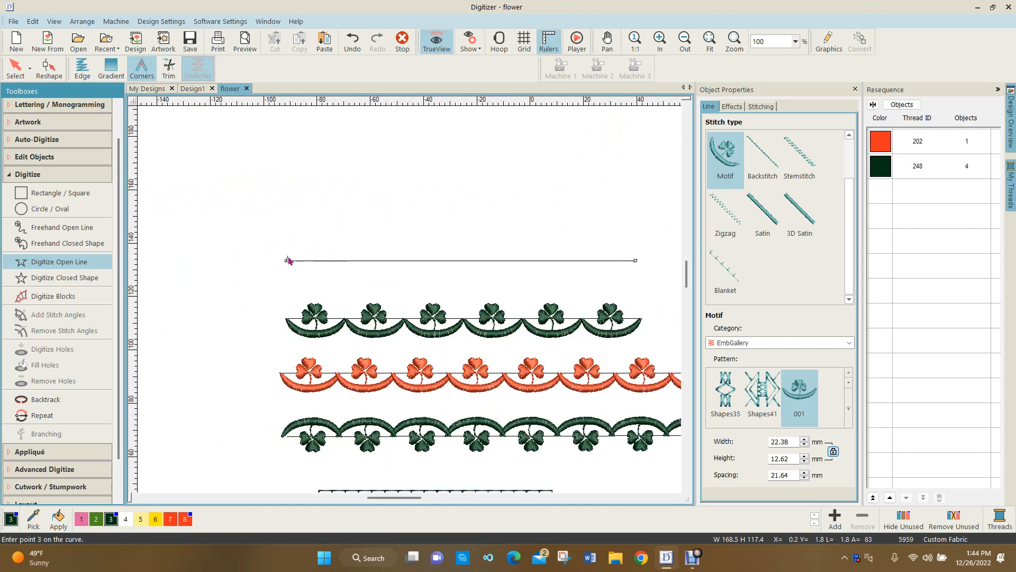
key(Return)
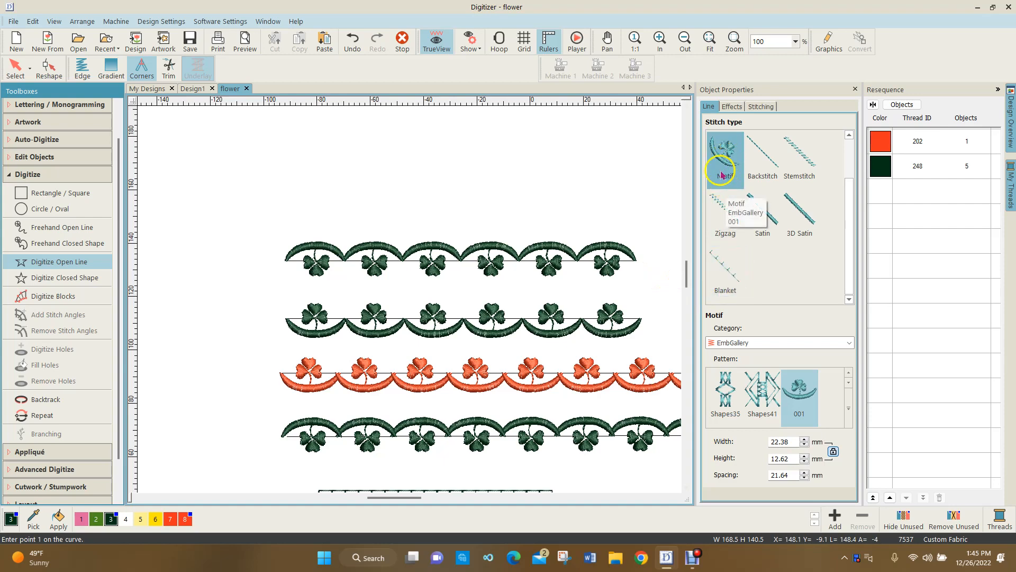
- Digitize a shamrock motif outline rectangle about 145 by 104 mm above the motif rows, starting from its upper-left corner
scroll(542, 207, down, 1)
scroll(410, 310, down, 1)
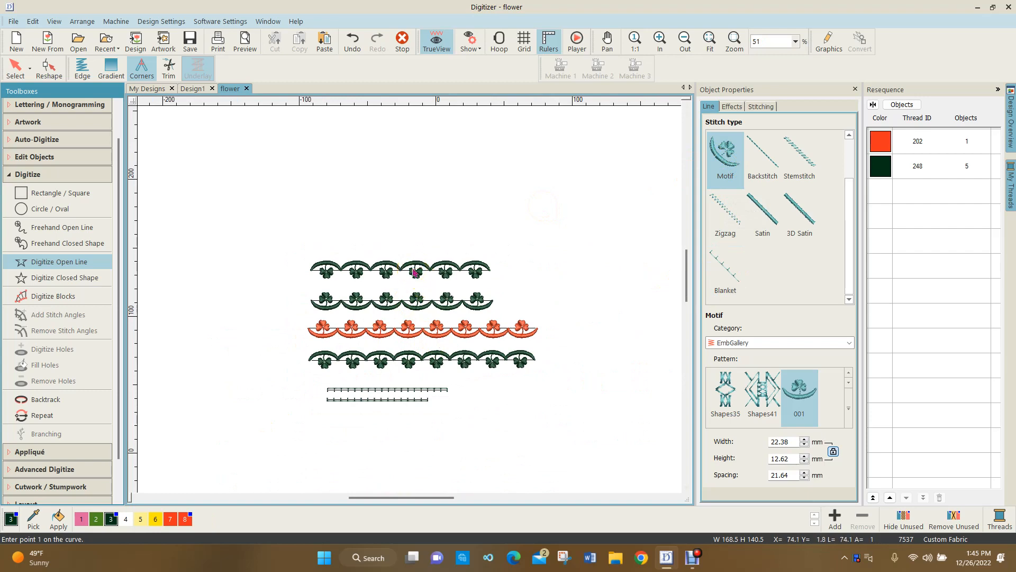
scroll(415, 272, down, 1)
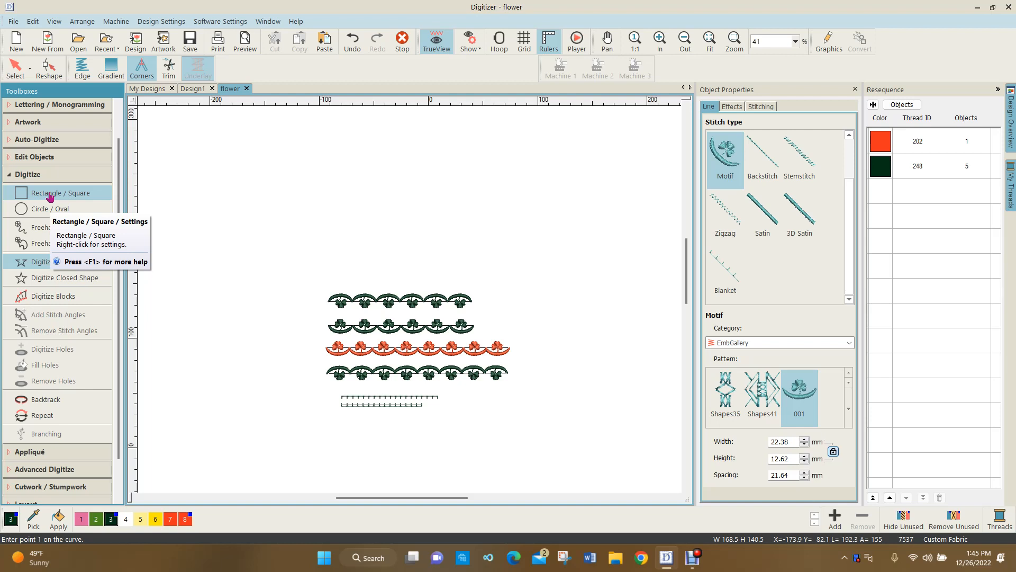
click(62, 211)
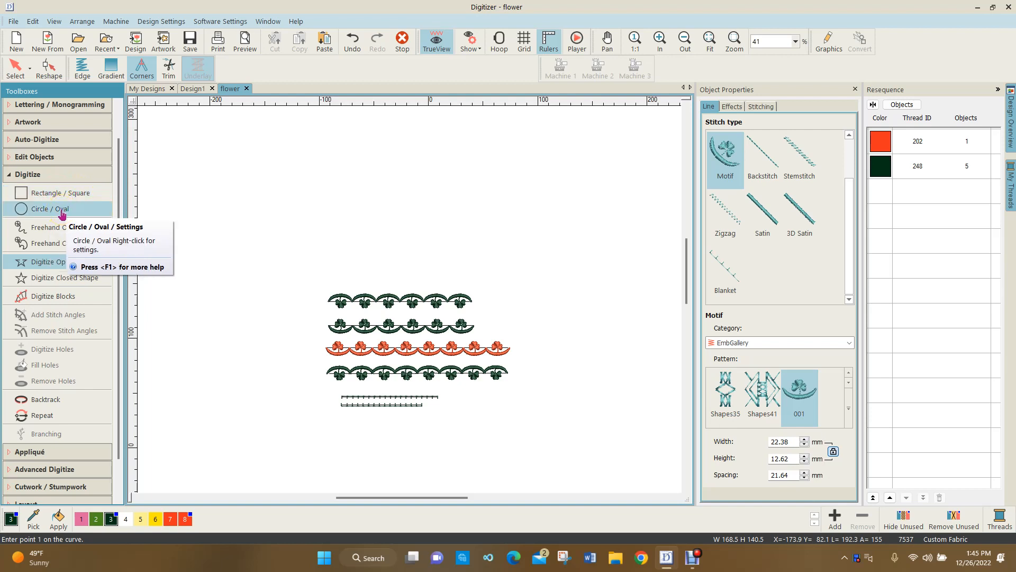
click(61, 197)
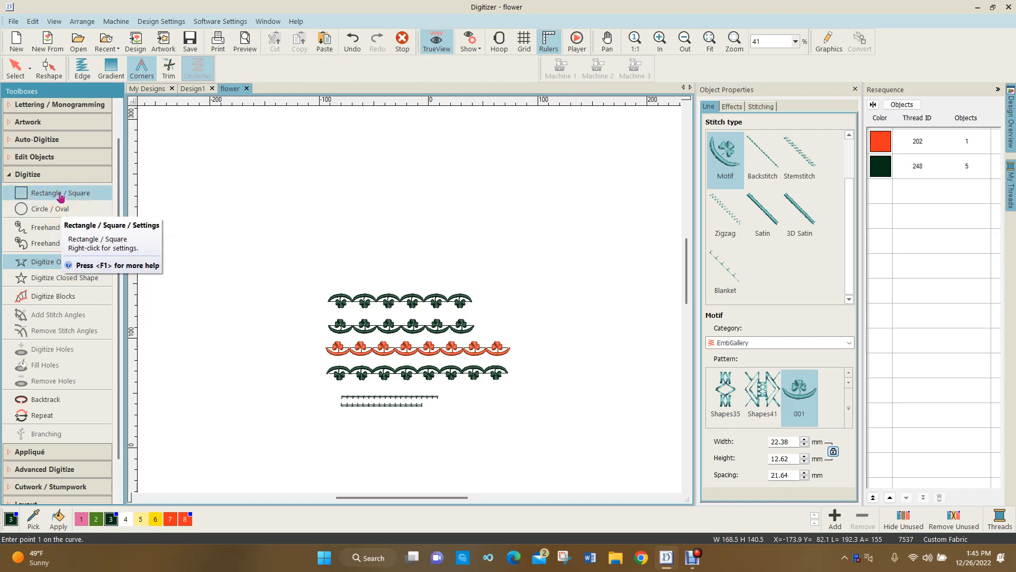
click(60, 197)
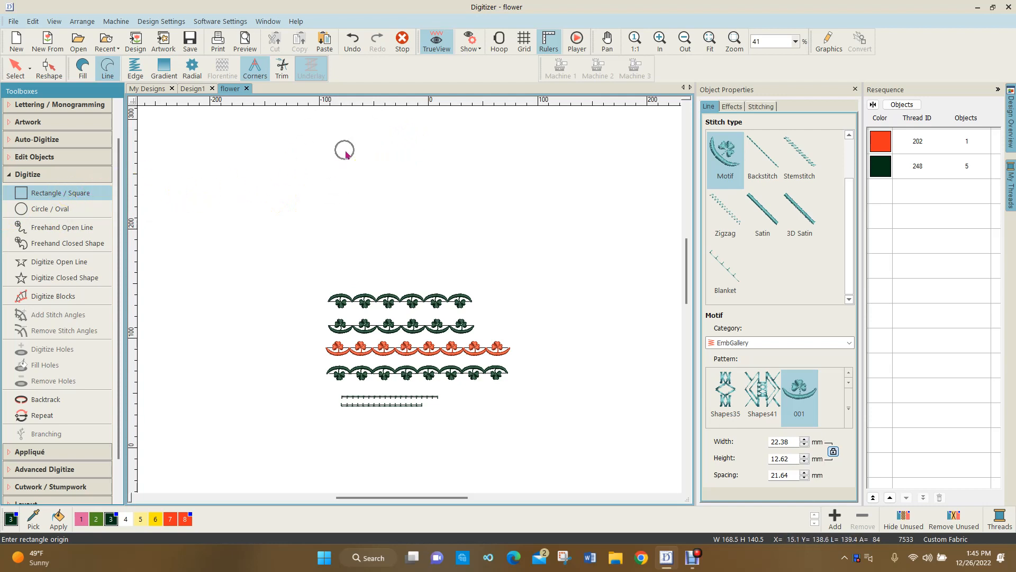
drag(346, 151, 449, 189)
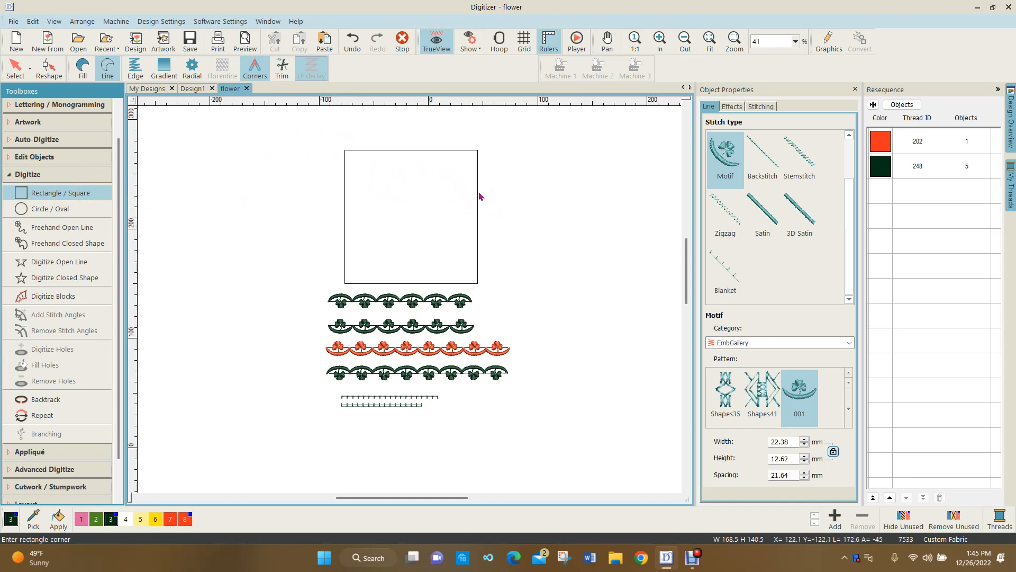
click(479, 195)
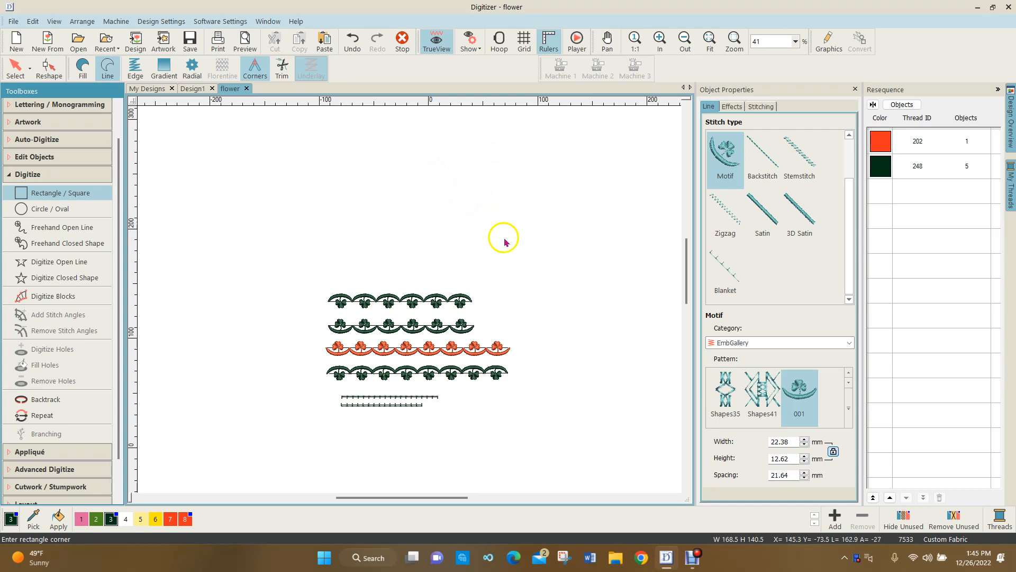
click(504, 268)
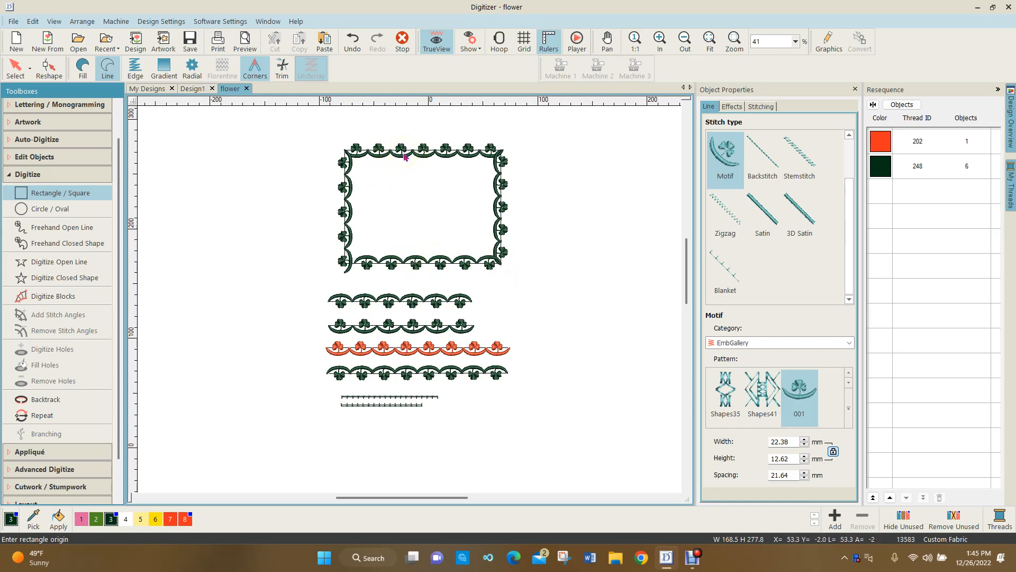
scroll(405, 157, up, 2)
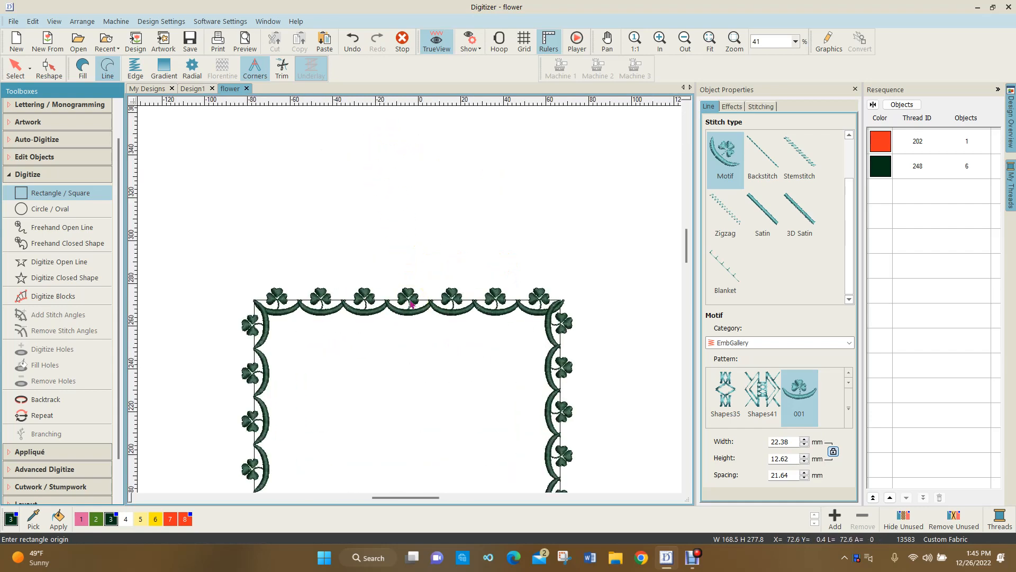
scroll(410, 303, down, 1)
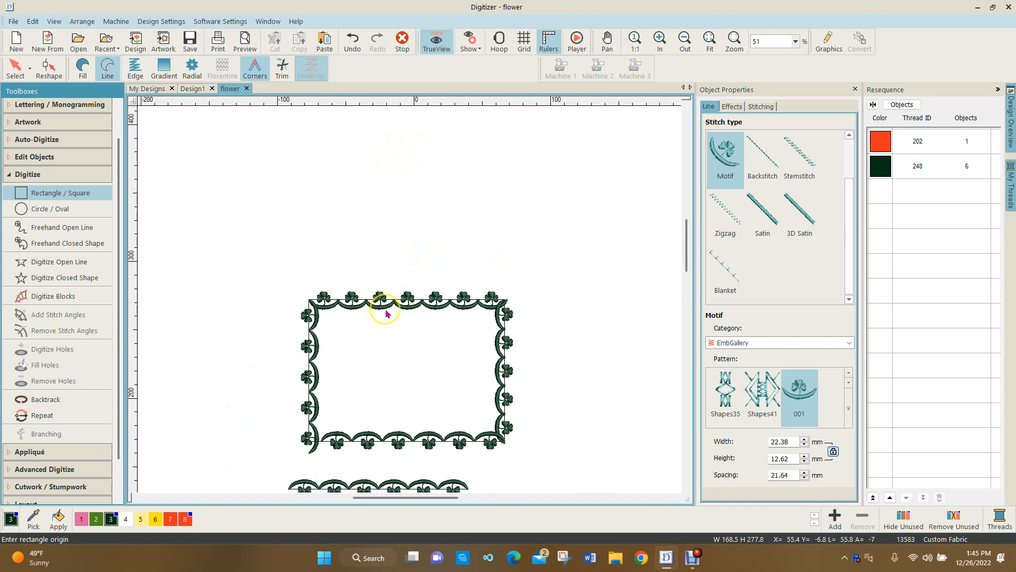
- Digitize a second motif outline rectangle about 127 mm square above the first, from its upper-right corner toward the left, to flip the shamrocks
scroll(386, 312, down, 1)
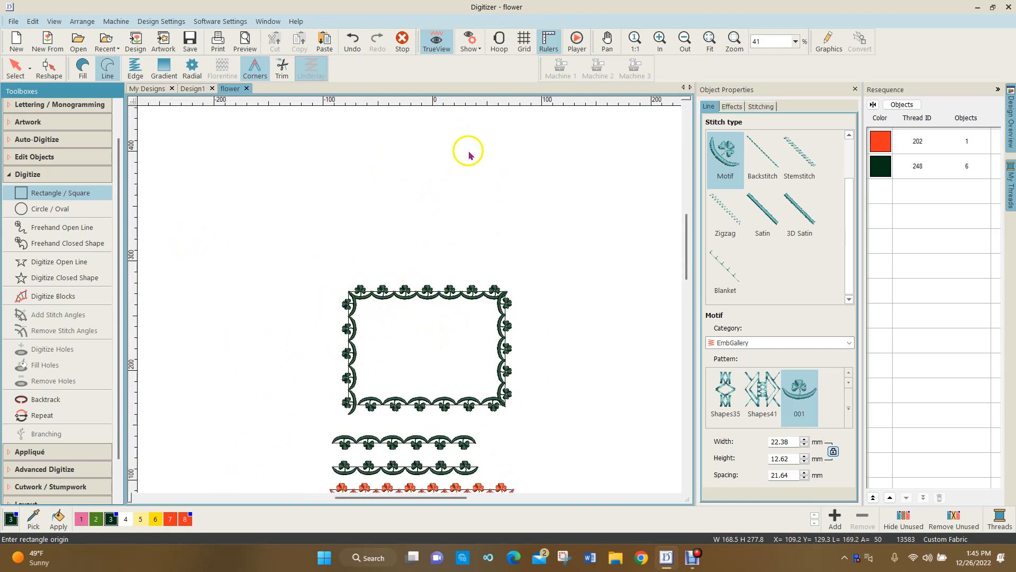
click(494, 161)
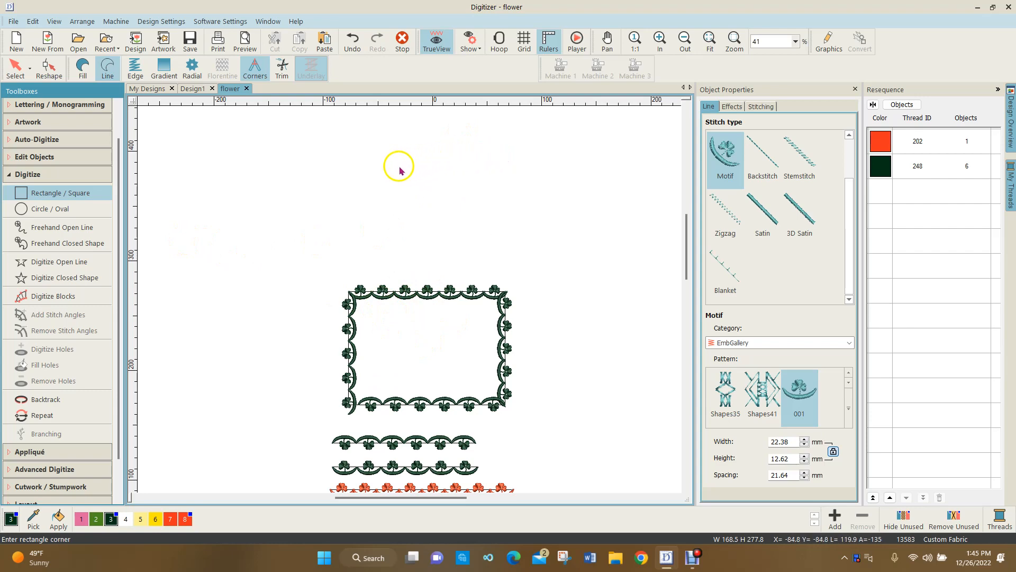
click(356, 172)
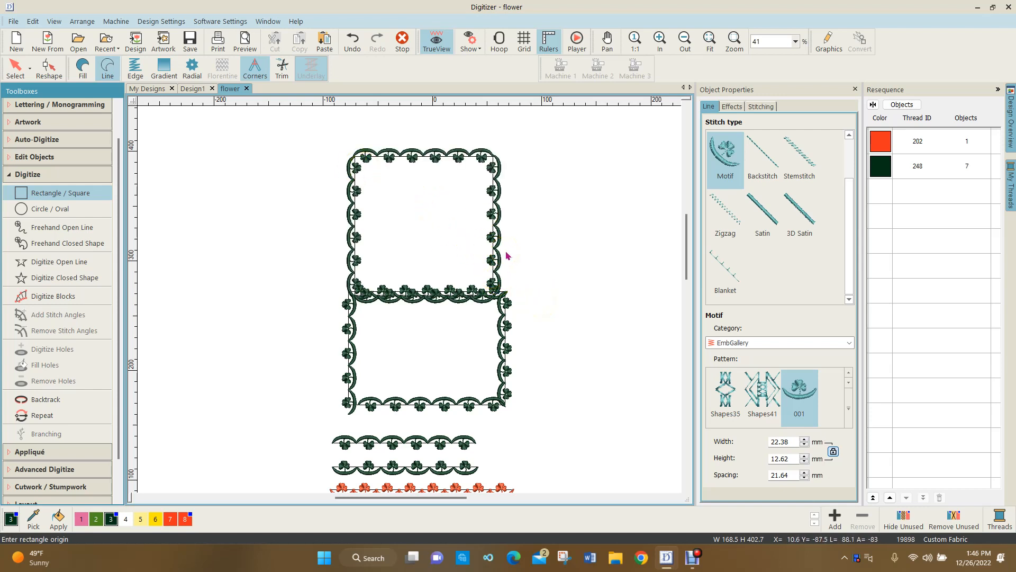
- Move the upper motif square beside the lower motif rectangle, to about X 154, Y 220 mm, and deselect it
key(Escape)
drag(492, 249, 547, 343)
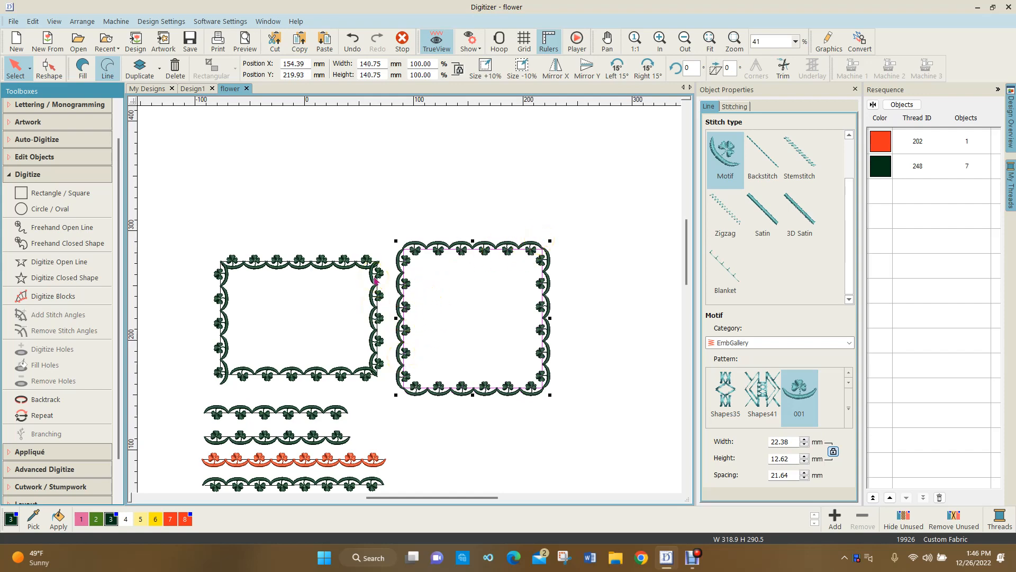
scroll(374, 281, down, 1)
scroll(460, 373, down, 1)
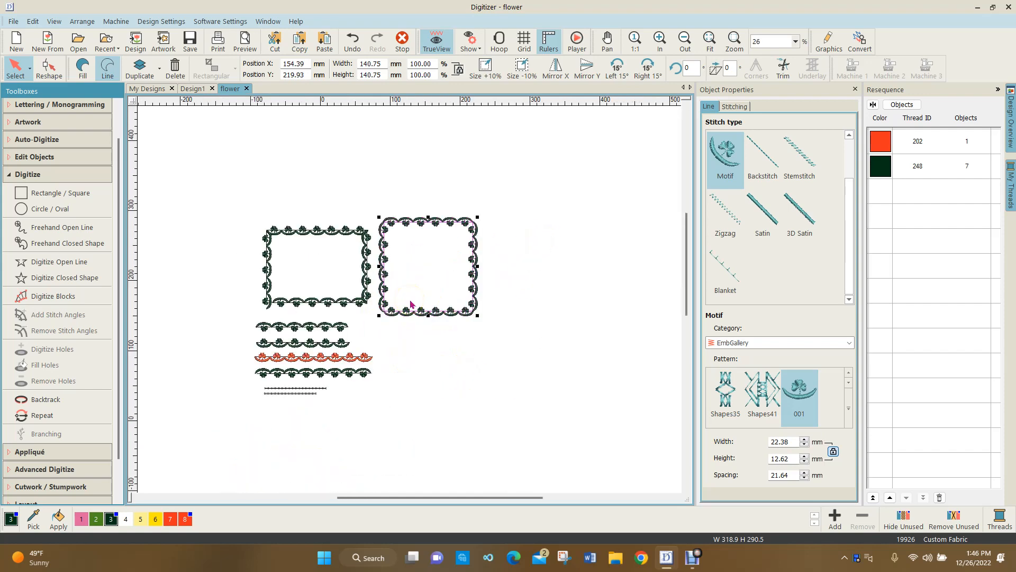
click(451, 367)
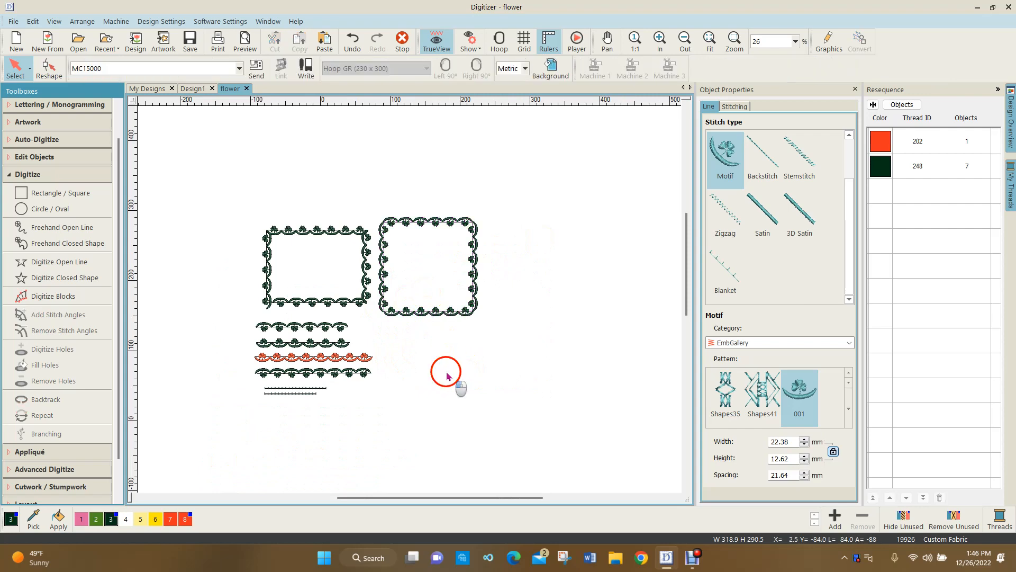
- Digitize a shamrock motif circle about 175 mm in diameter above the rectangle, with its circumference point below the center, and inspect the motif orientation
click(57, 214)
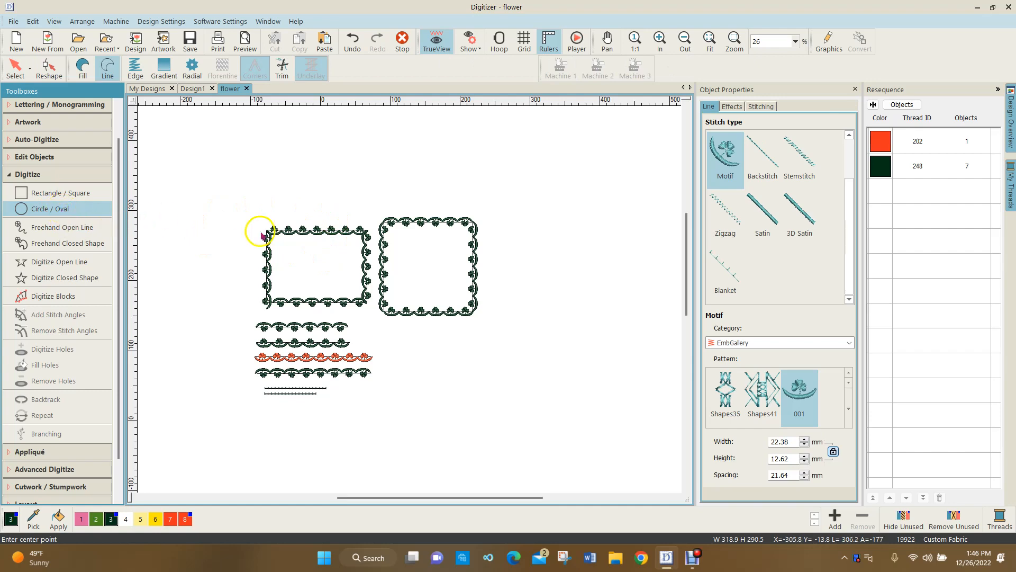
scroll(279, 212, down, 1)
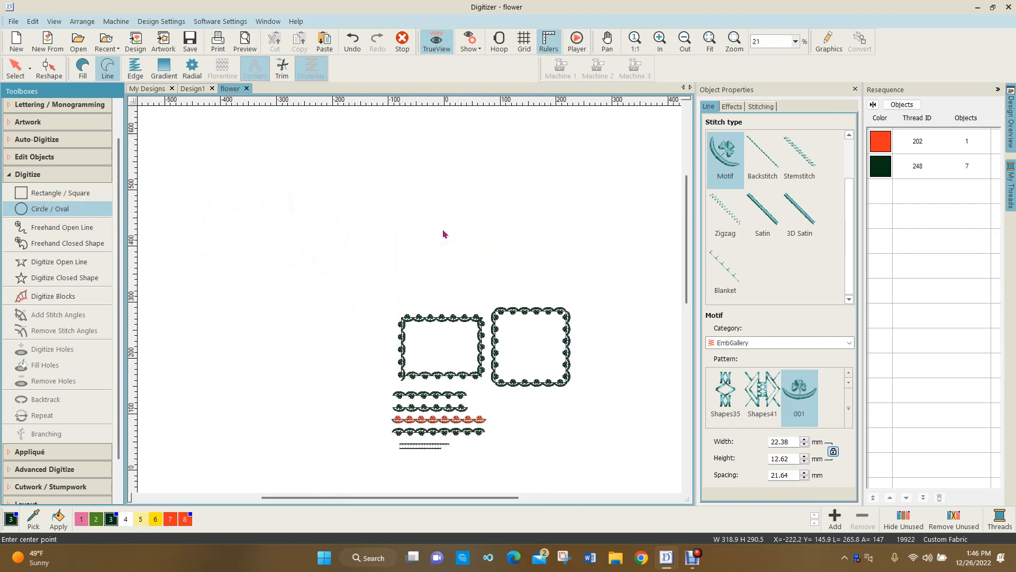
scroll(444, 234, down, 1)
drag(407, 308, 438, 307)
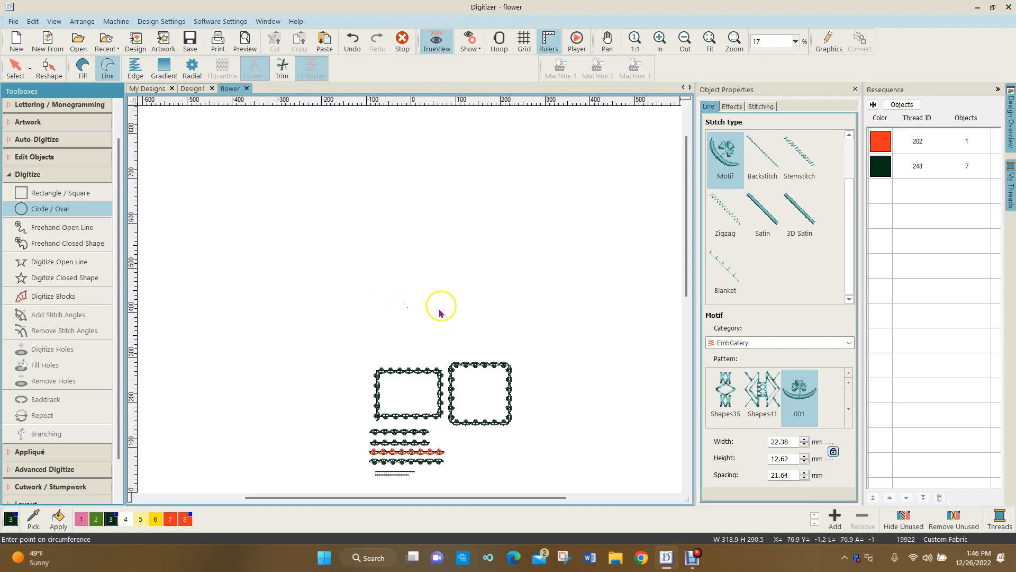
click(407, 346)
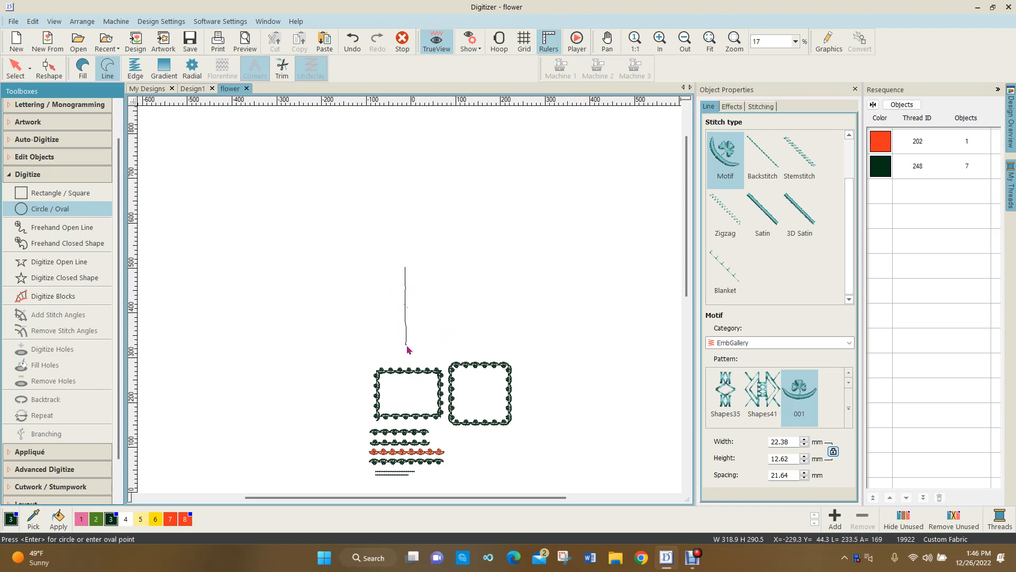
key(Return)
scroll(408, 349, up, 5)
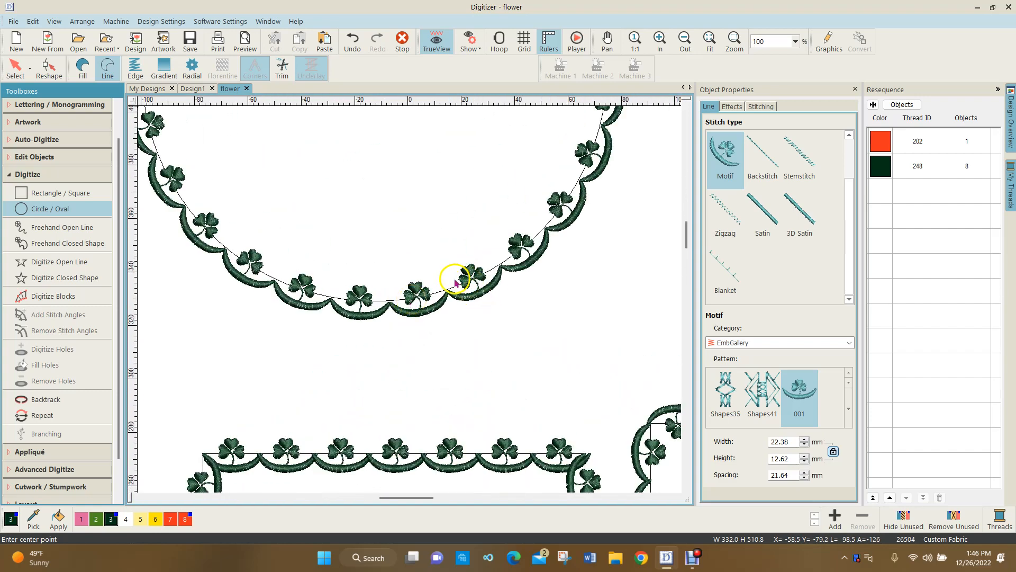
scroll(455, 284, down, 2)
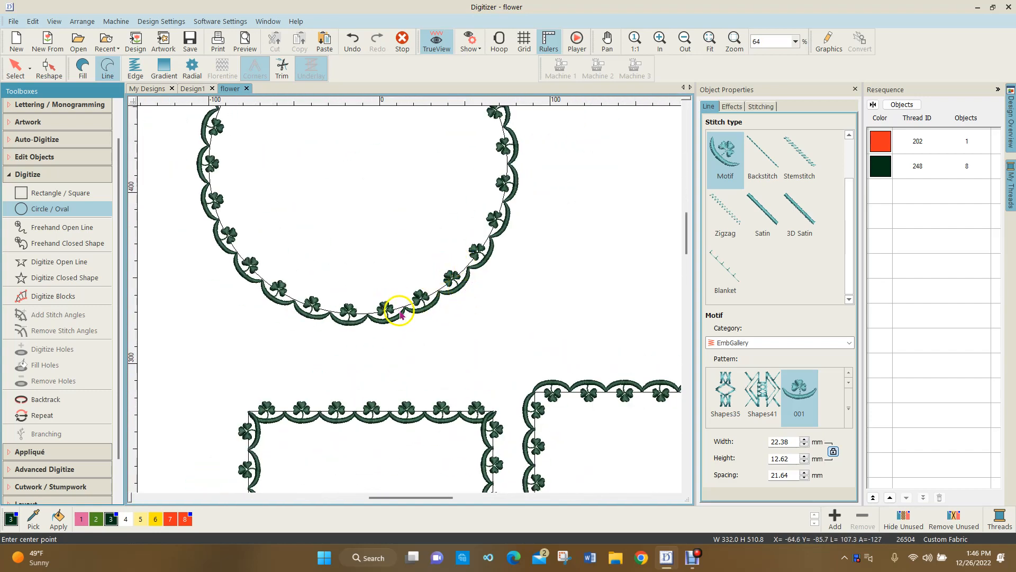
scroll(411, 303, up, 3)
scroll(411, 304, up, 2)
scroll(411, 304, down, 4)
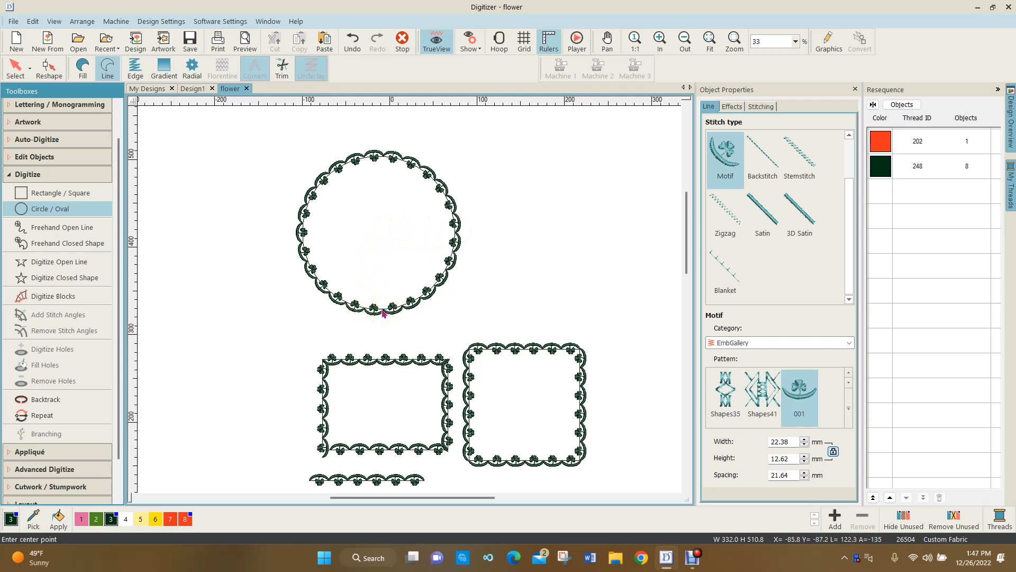
- Digitize a shamrock motif oval about 193 by 204 mm to the right of the circle, with its first circumference point left of center
scroll(536, 246, down, 1)
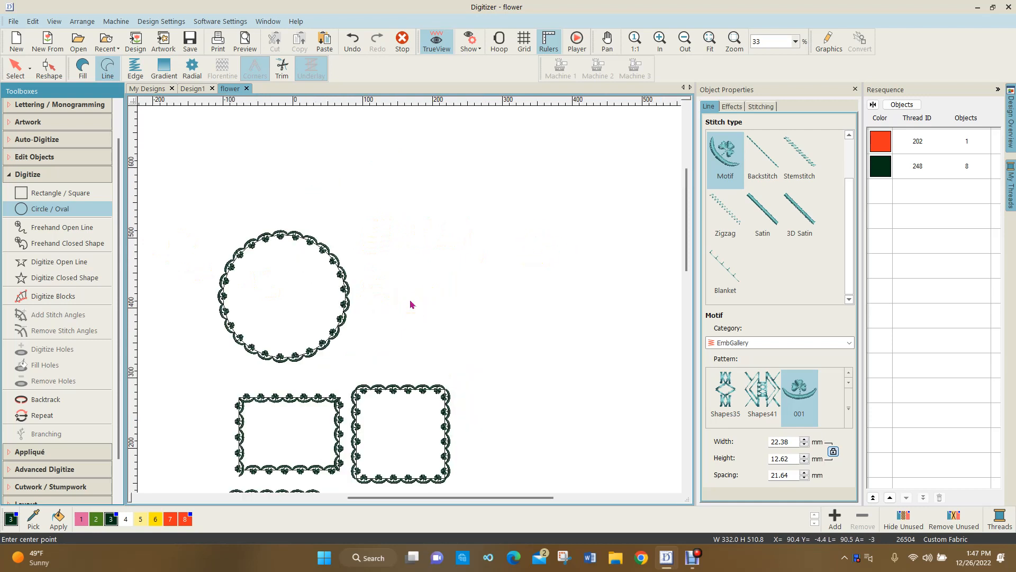
click(465, 291)
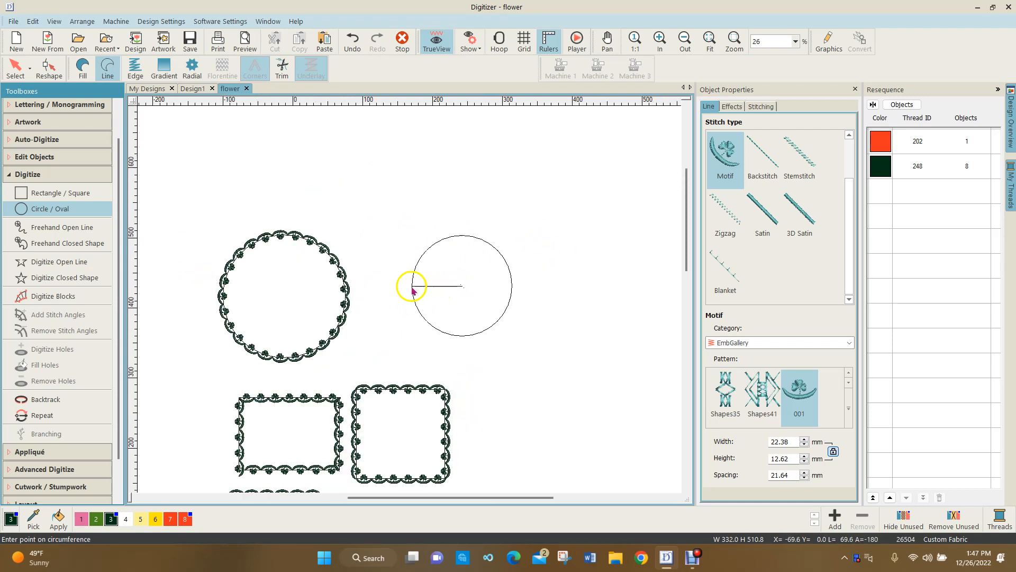
click(396, 291)
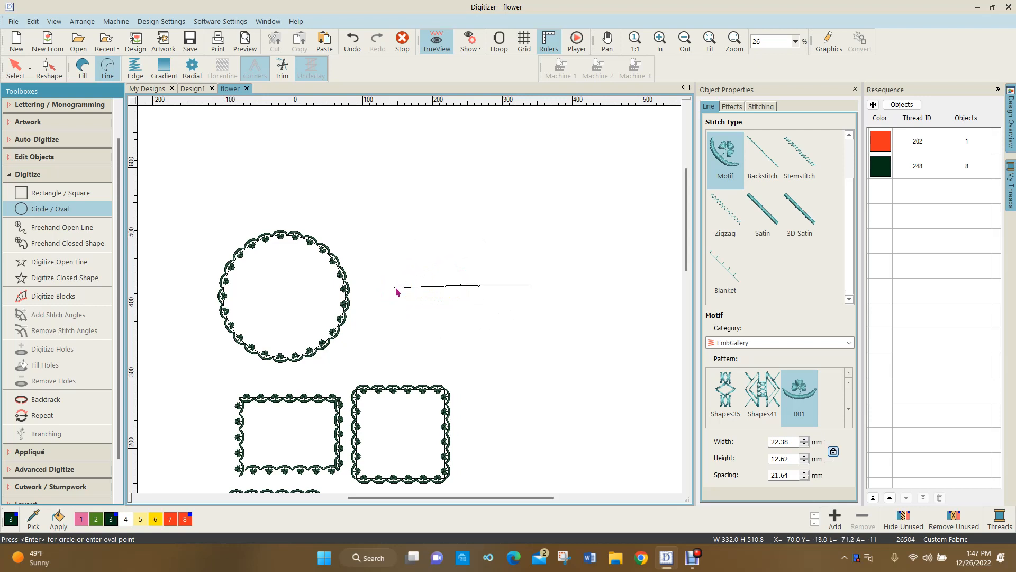
click(441, 362)
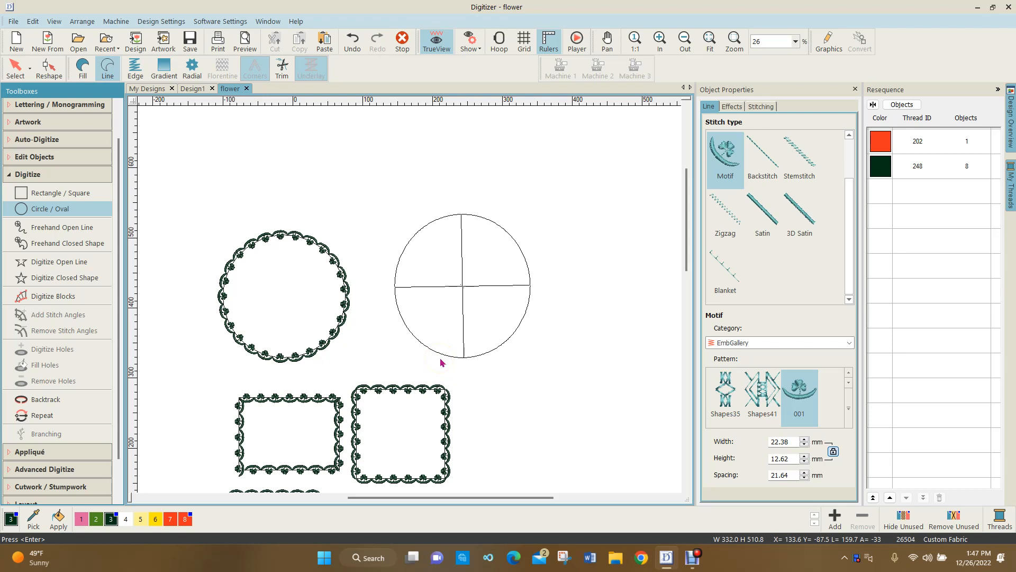
key(Return)
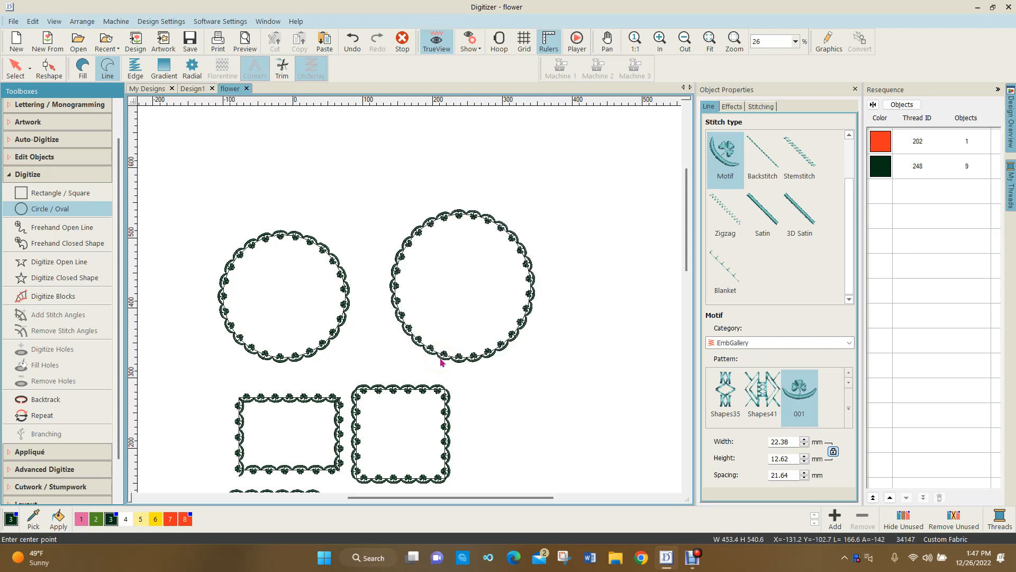
- Digitize a motif oval about 225 by 240 mm above the first circle, going from its left edge to its top, and compare the shamrocks' orientation
scroll(405, 299, down, 2)
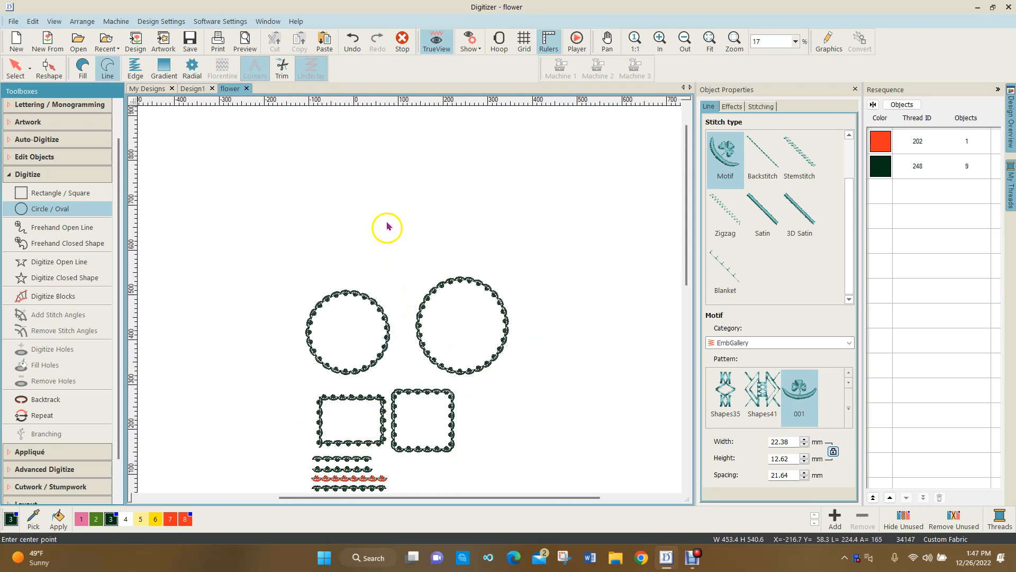
click(354, 211)
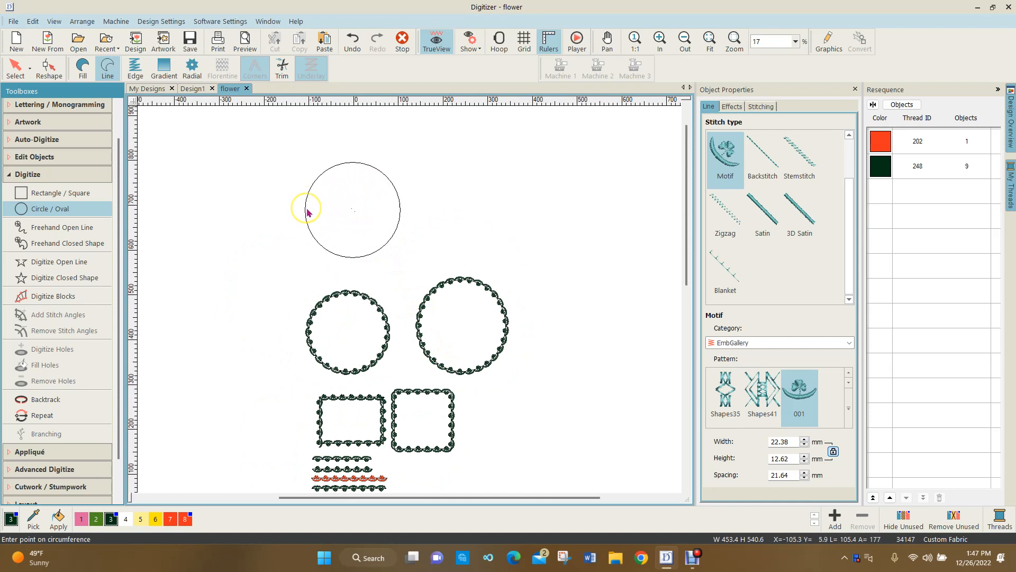
click(303, 212)
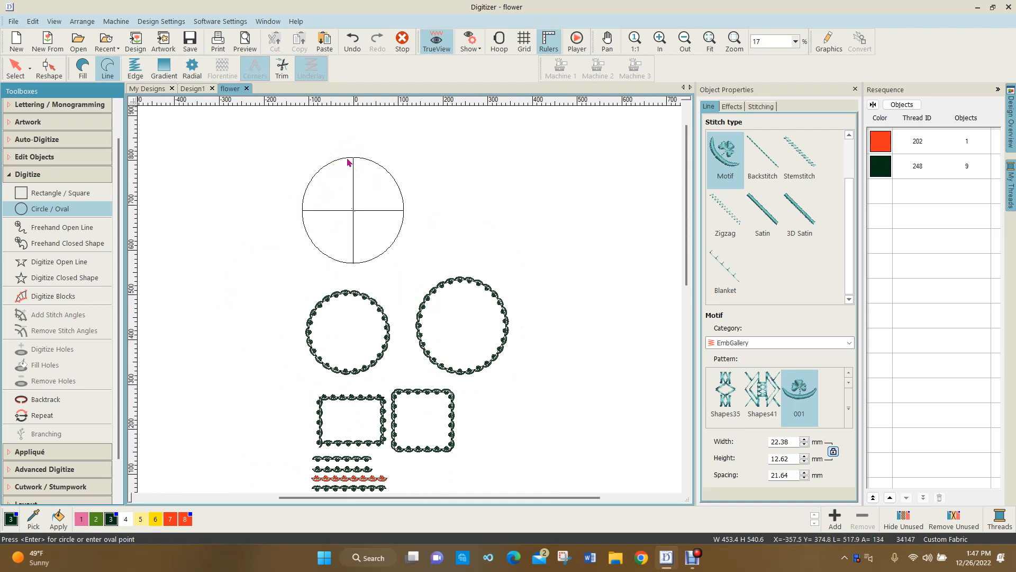
click(347, 161)
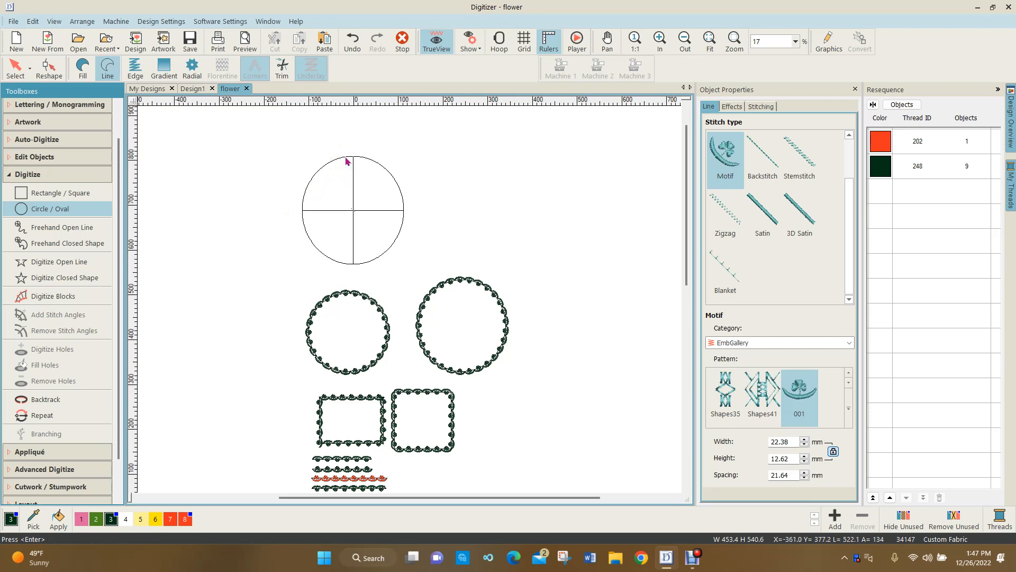
key(Return)
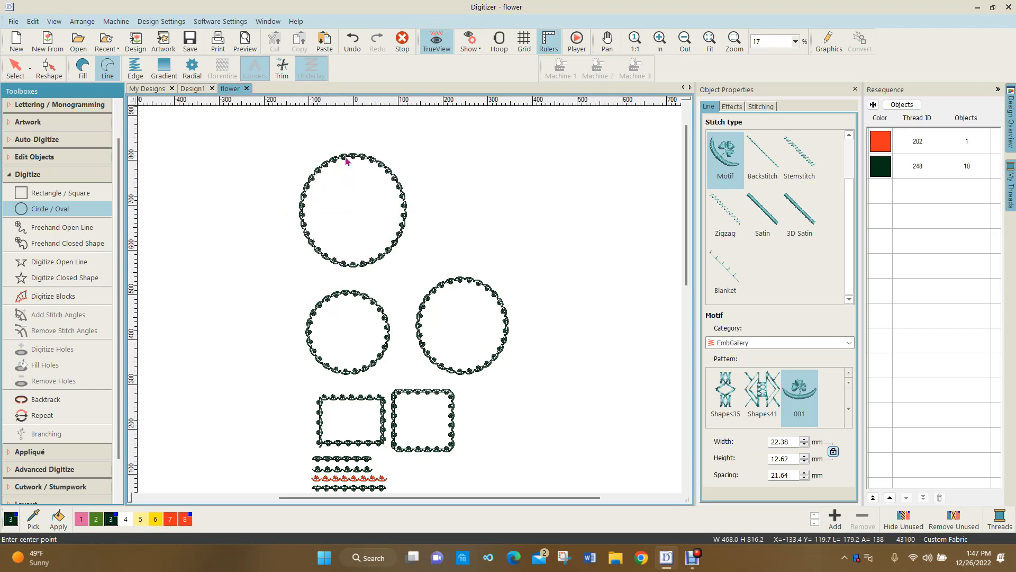
scroll(369, 269, up, 5)
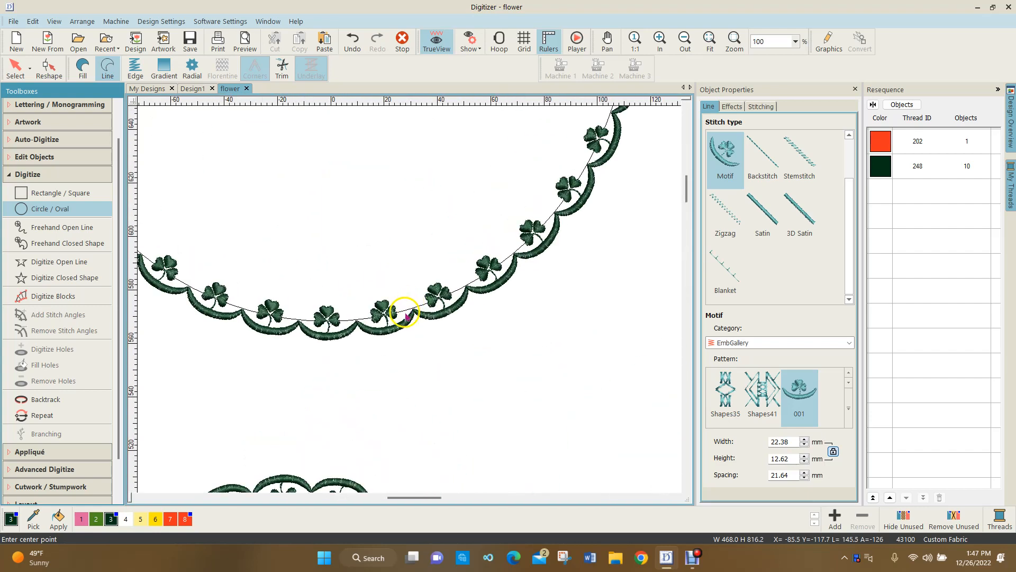
scroll(405, 316, down, 6)
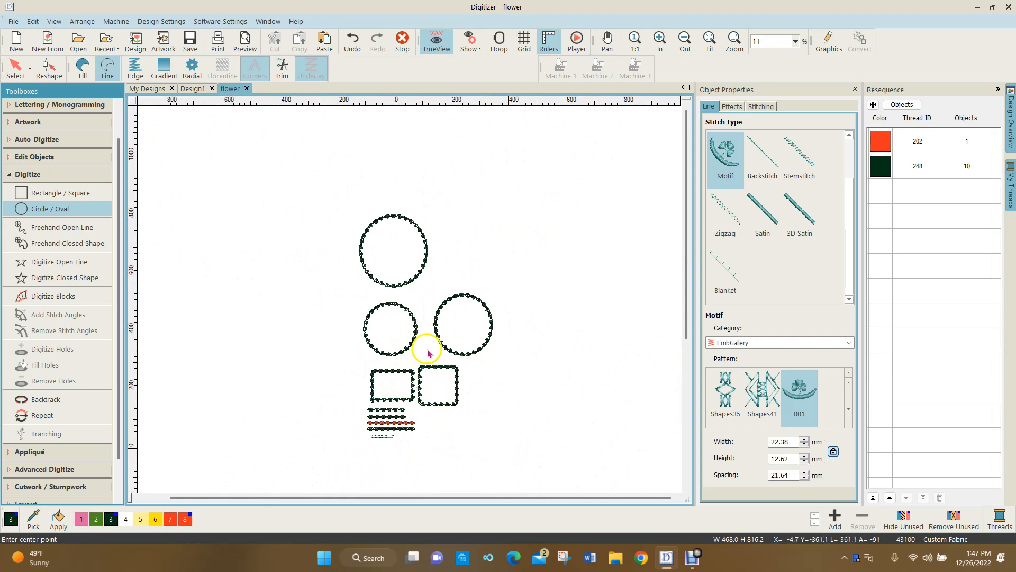
scroll(412, 304, down, 1)
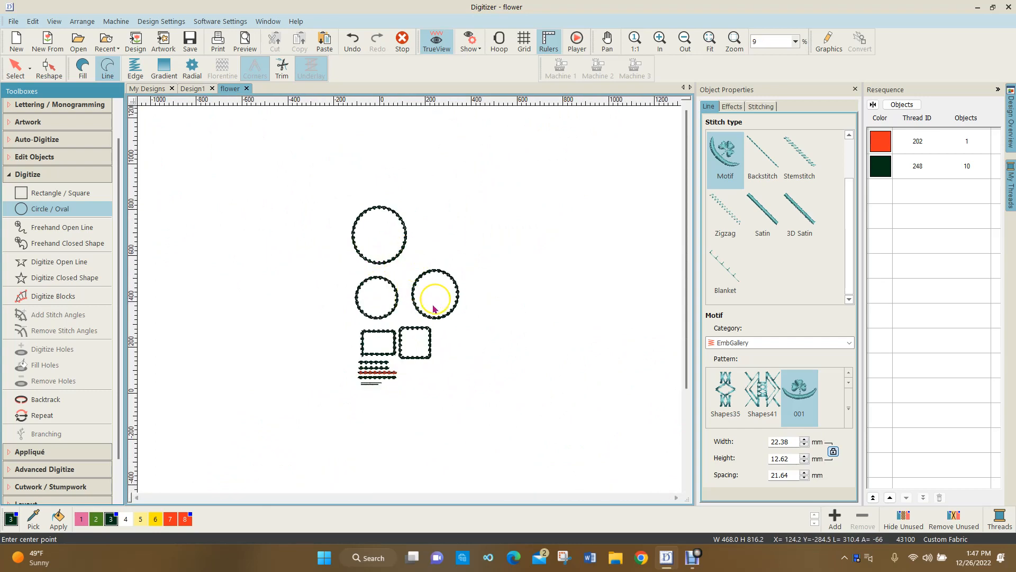
scroll(418, 311, up, 5)
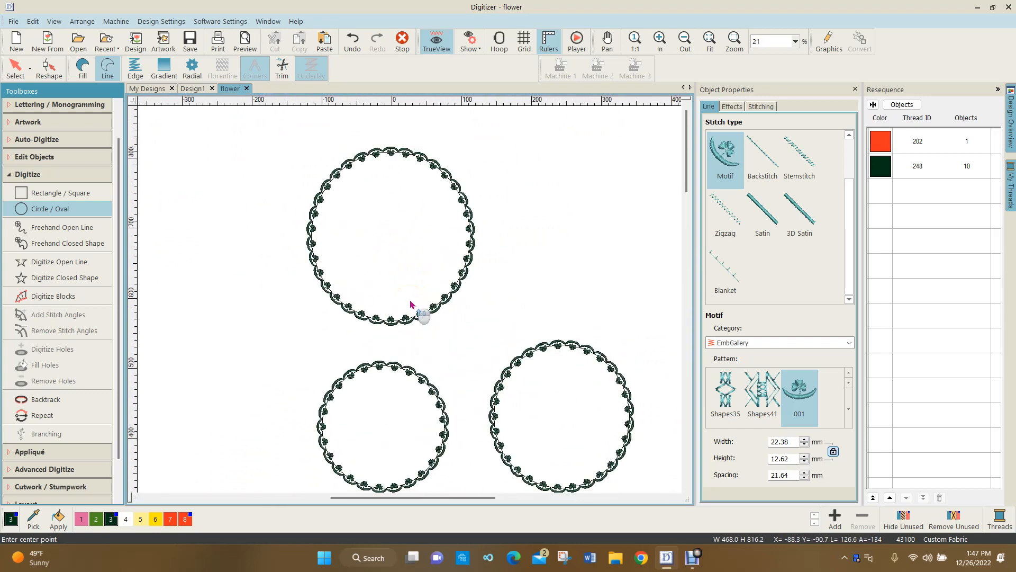
scroll(413, 302, down, 3)
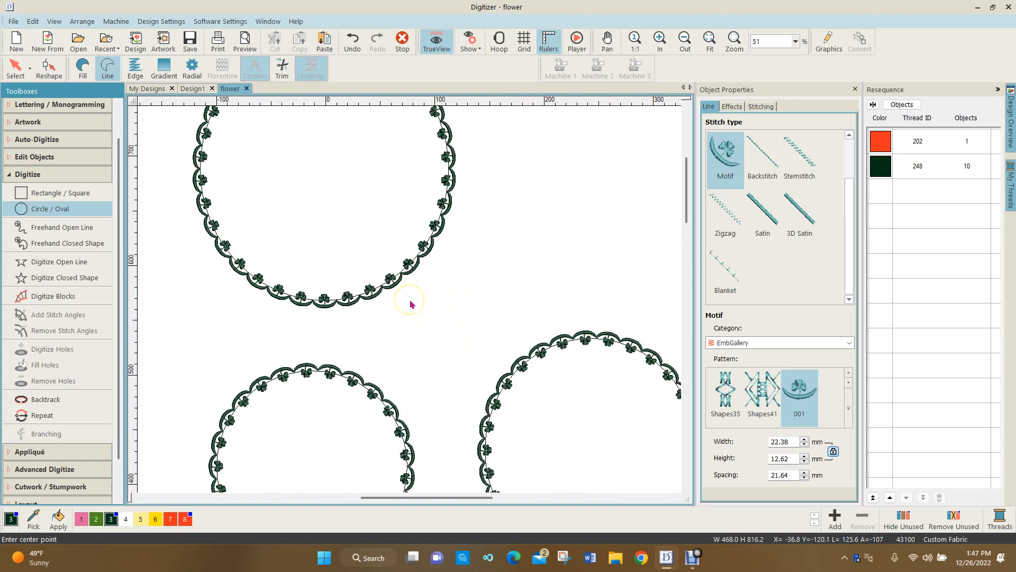
scroll(458, 255, down, 2)
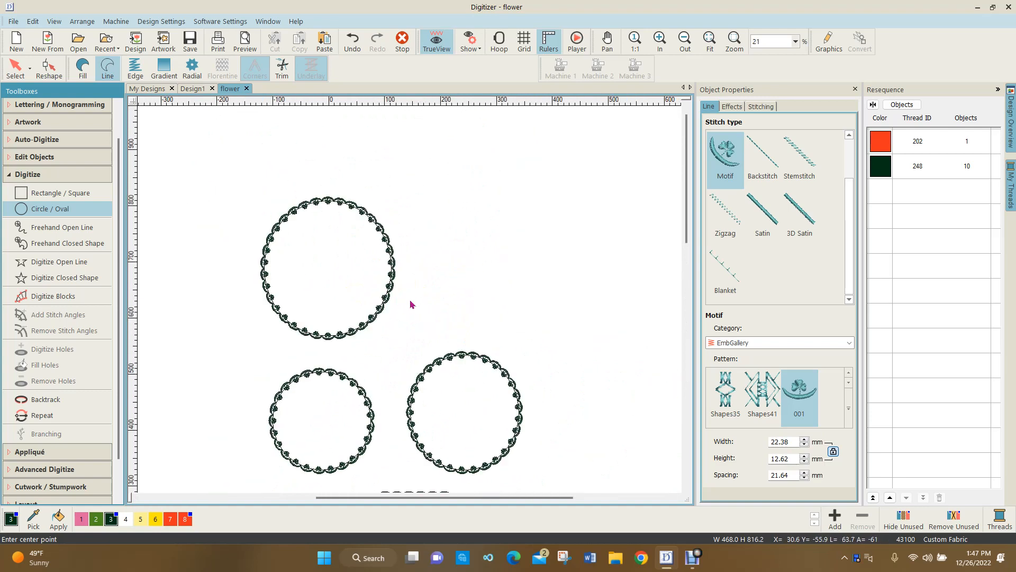
- Digitize a Single Run oval about 227 by 247 mm to the right of the top motif oval, with its first circumference point right of center
click(62, 214)
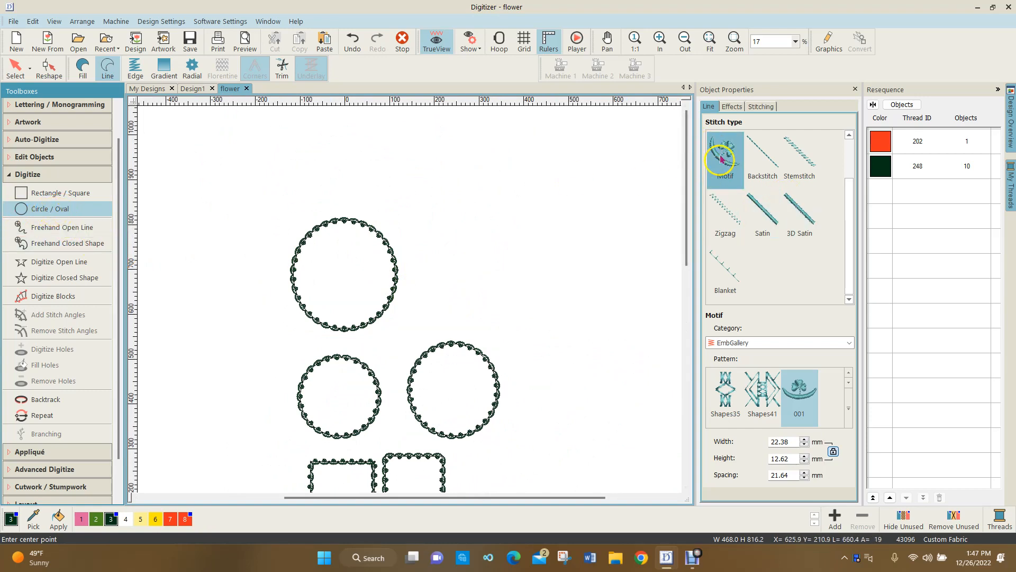
click(854, 239)
drag(852, 241, 846, 166)
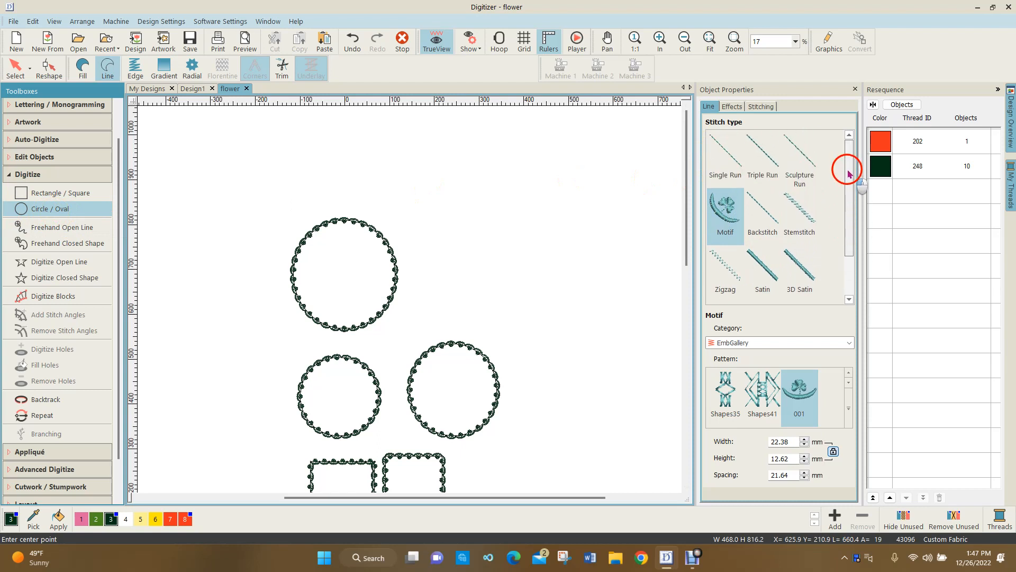
click(731, 162)
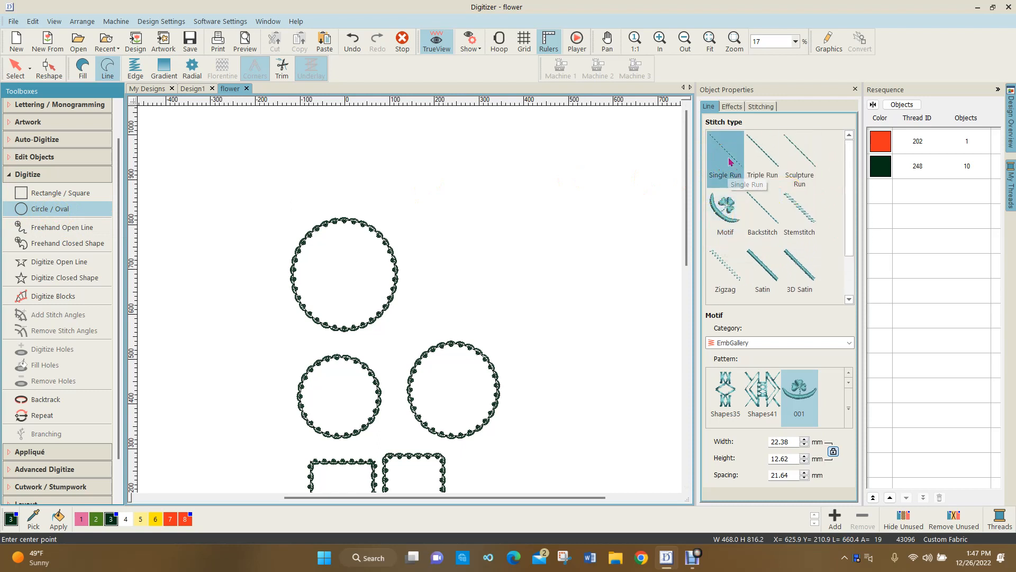
click(463, 263)
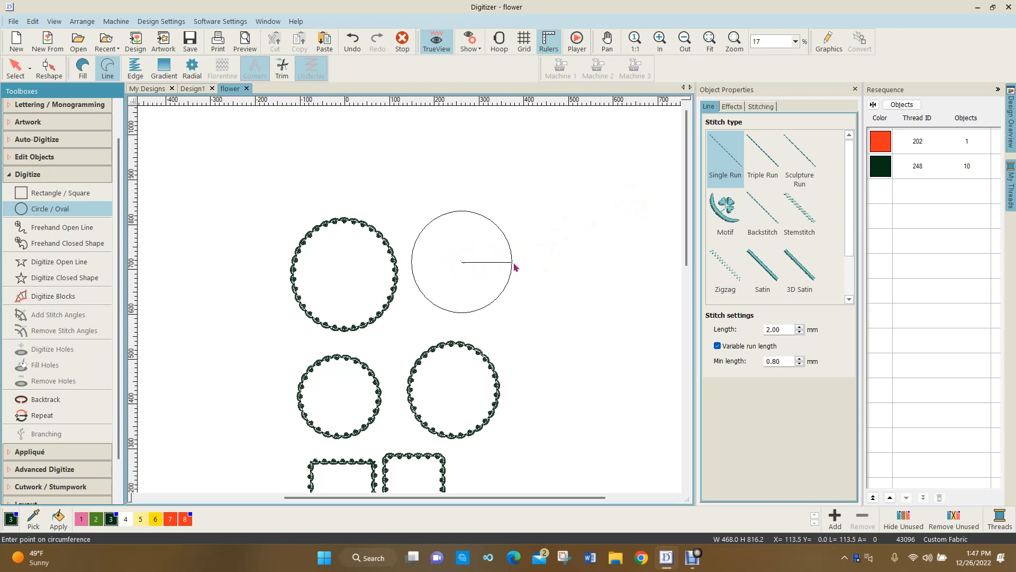
click(513, 263)
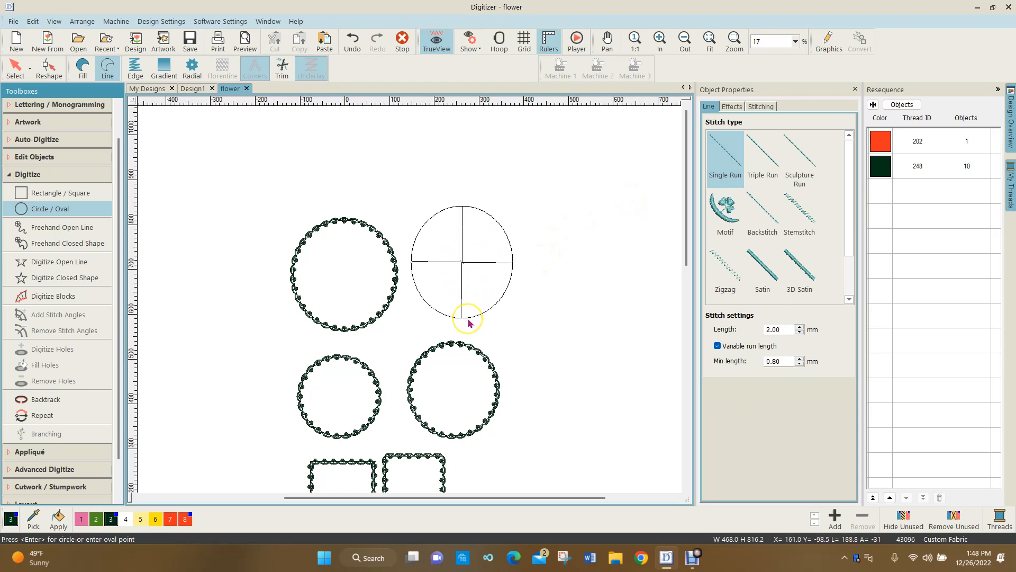
click(475, 322)
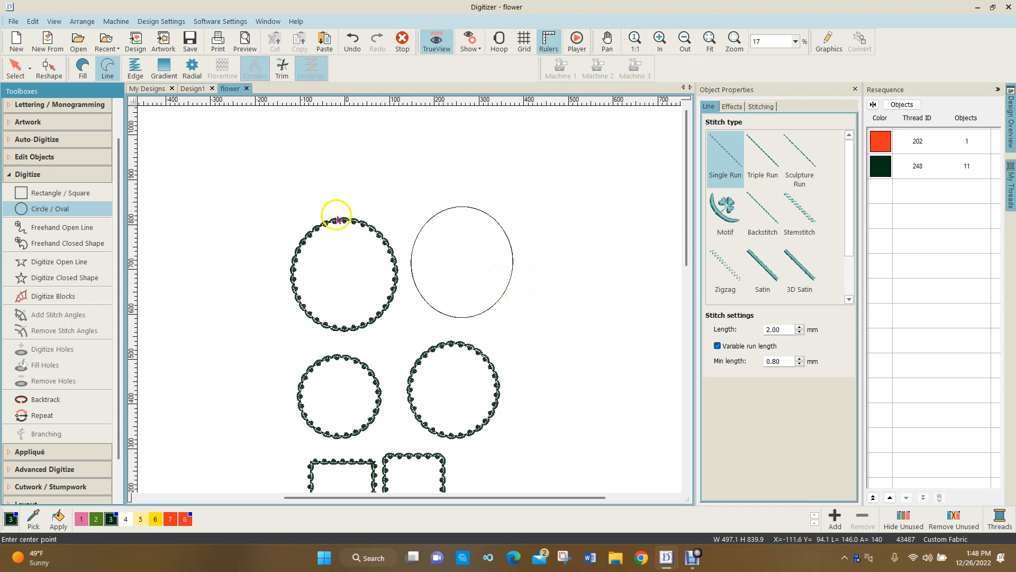
- Select the Single Run oval, change its line stitch type to Motif, and inspect the shamrocks along its lower edge
click(16, 67)
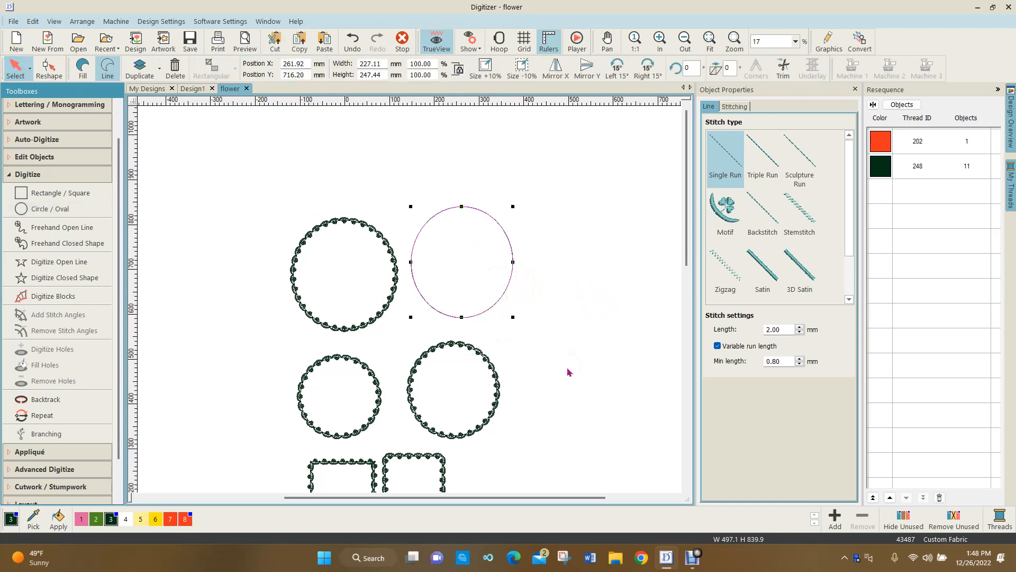
click(726, 211)
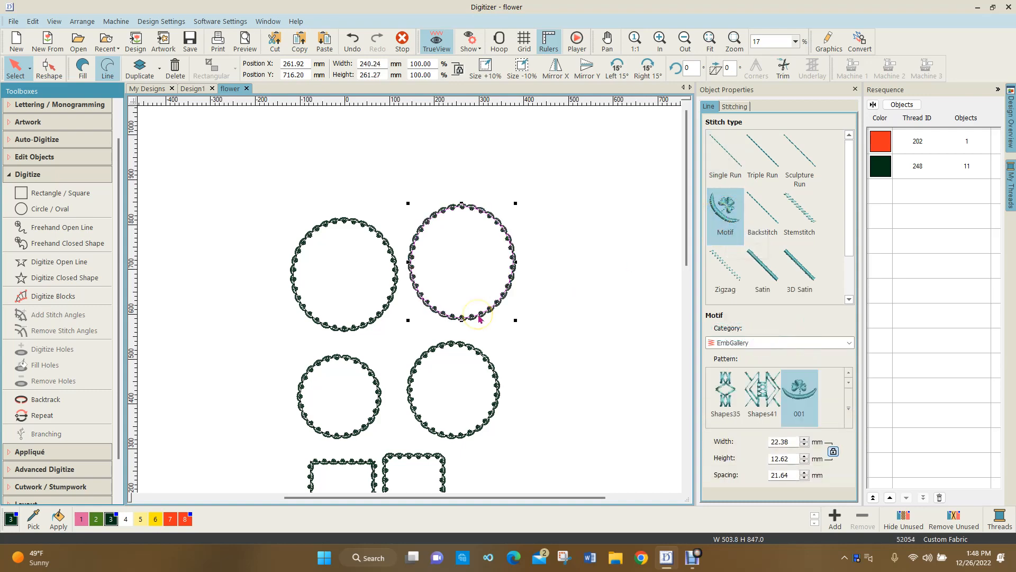
scroll(412, 305, up, 1)
scroll(412, 305, up, 2)
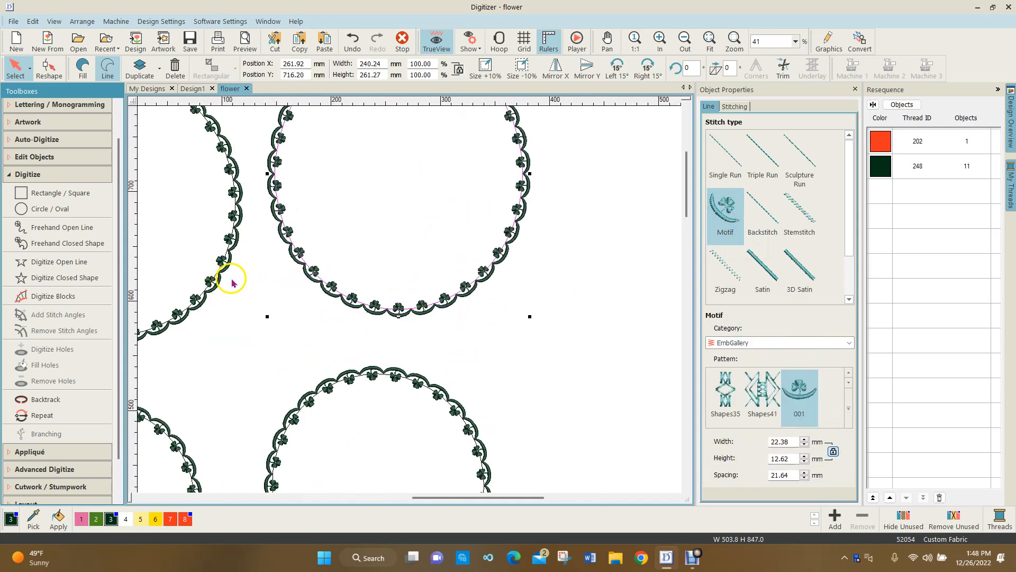
- Undo the Motif stitch type change on the oval beside the top motif oval
scroll(408, 295, down, 3)
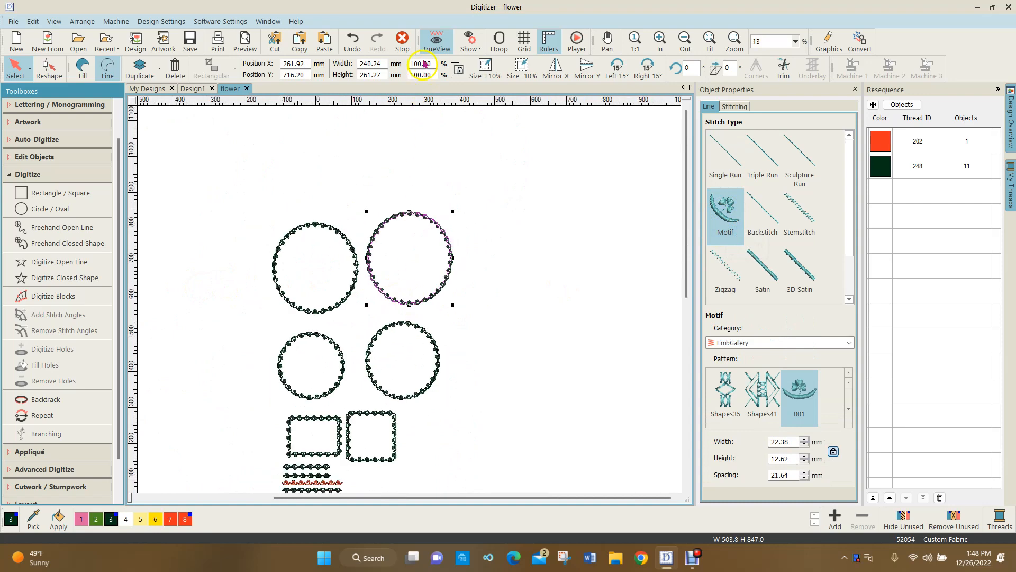
click(352, 40)
click(411, 276)
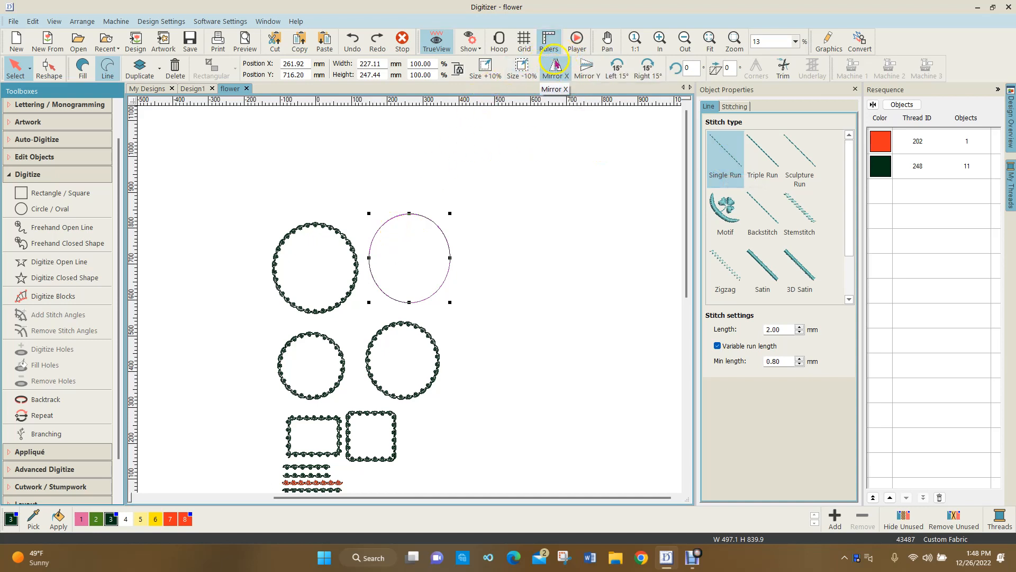
- Mirror the Single Run oval in X, change its stitch type to Motif, and inspect the shamrocks along its lower edge
click(563, 73)
click(553, 69)
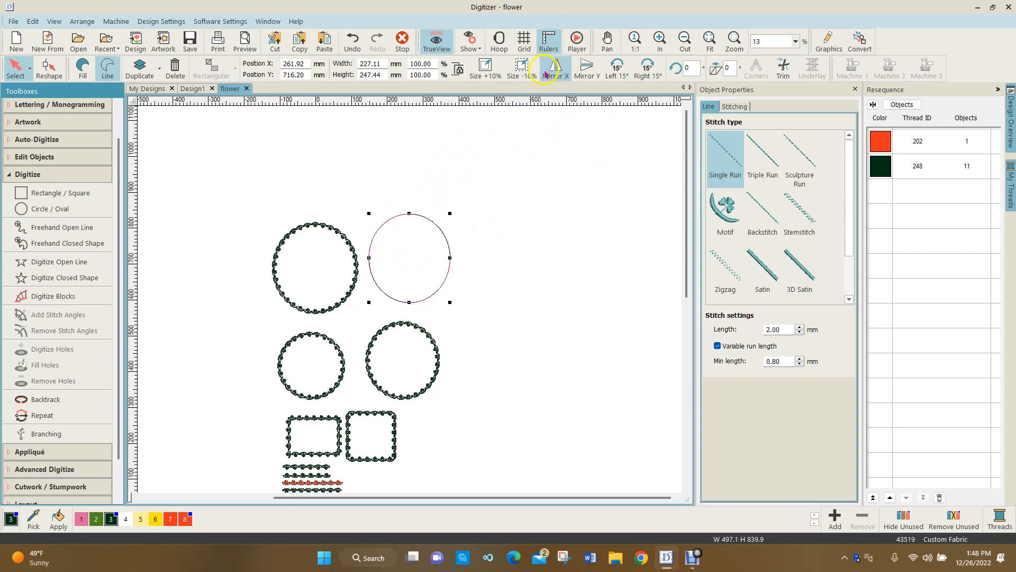
scroll(411, 302, up, 2)
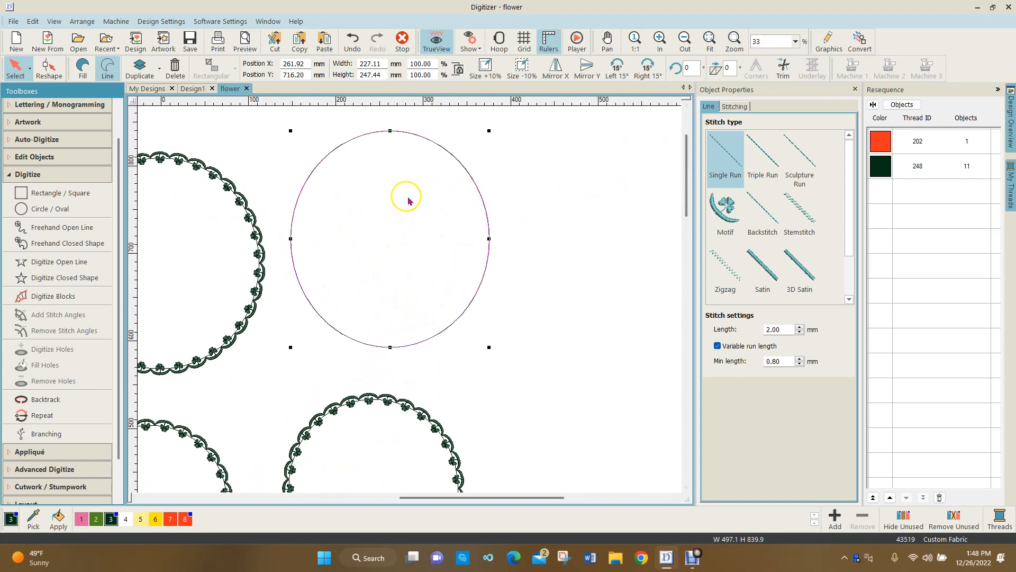
click(721, 211)
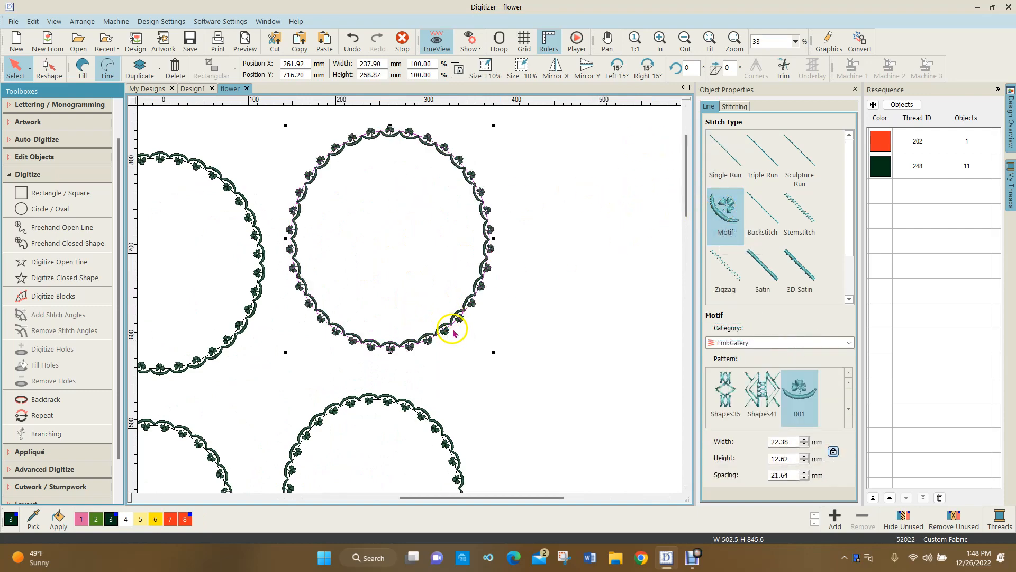
scroll(449, 325, up, 3)
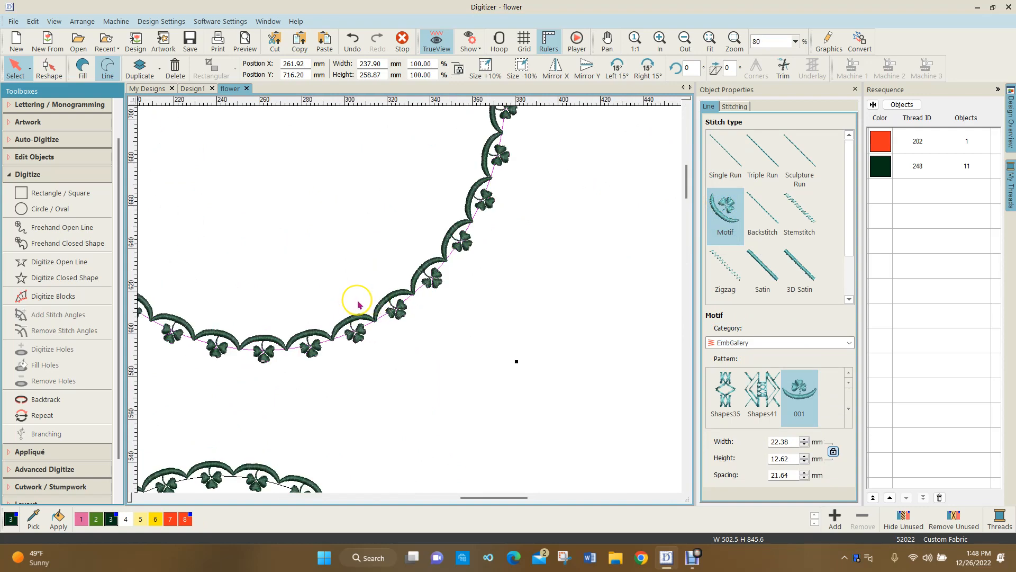
scroll(410, 305, down, 3)
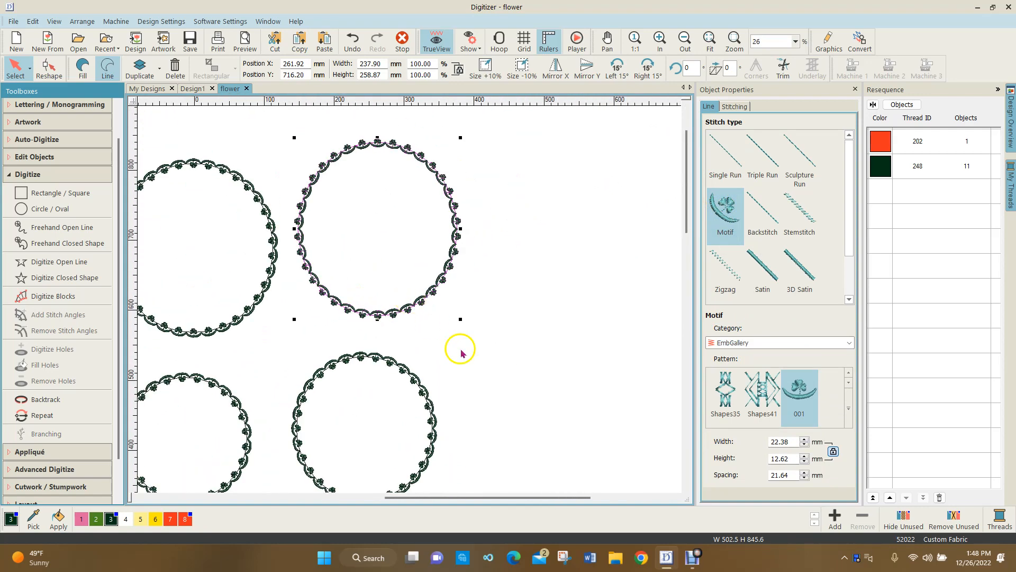
- Compare which side the shamrocks face on the motif lines below the rectangle
click(461, 353)
scroll(411, 304, down, 1)
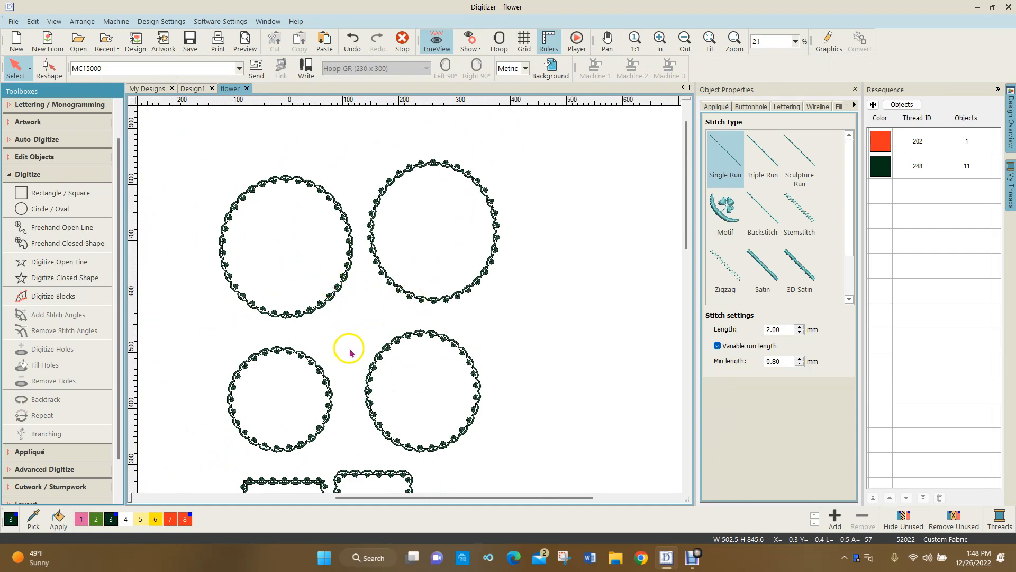
scroll(344, 344, down, 1)
scroll(420, 443, down, 1)
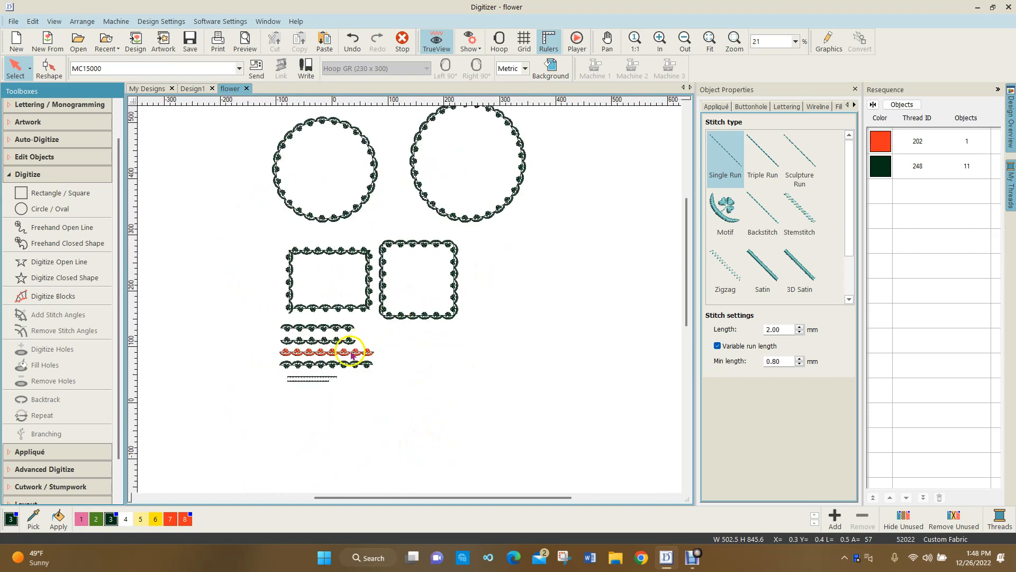
scroll(411, 304, up, 3)
scroll(411, 303, up, 2)
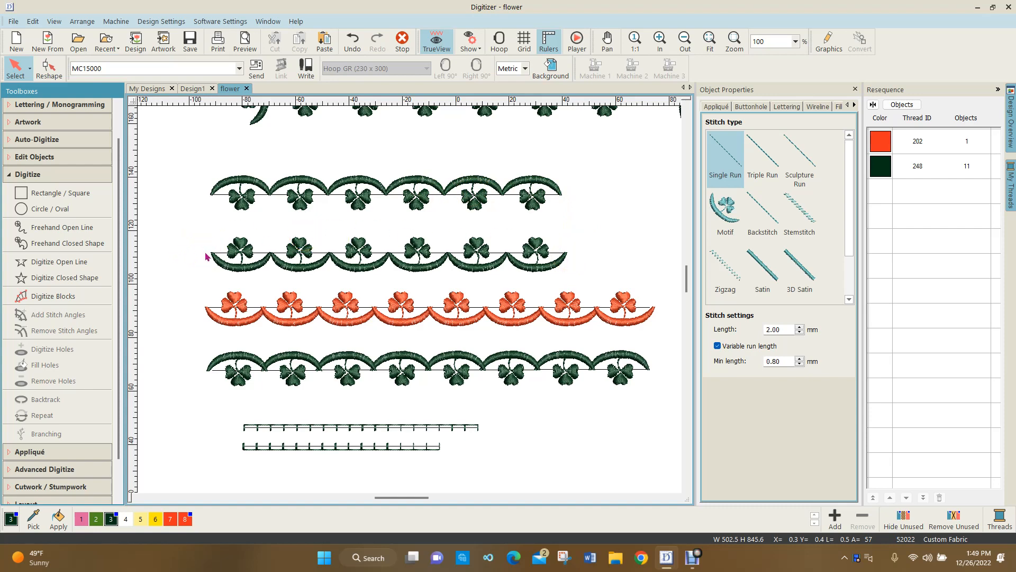
- Compare the shamrock orientation on the rectangle, the rounded square and the circles and ovals above them
scroll(417, 310, down, 1)
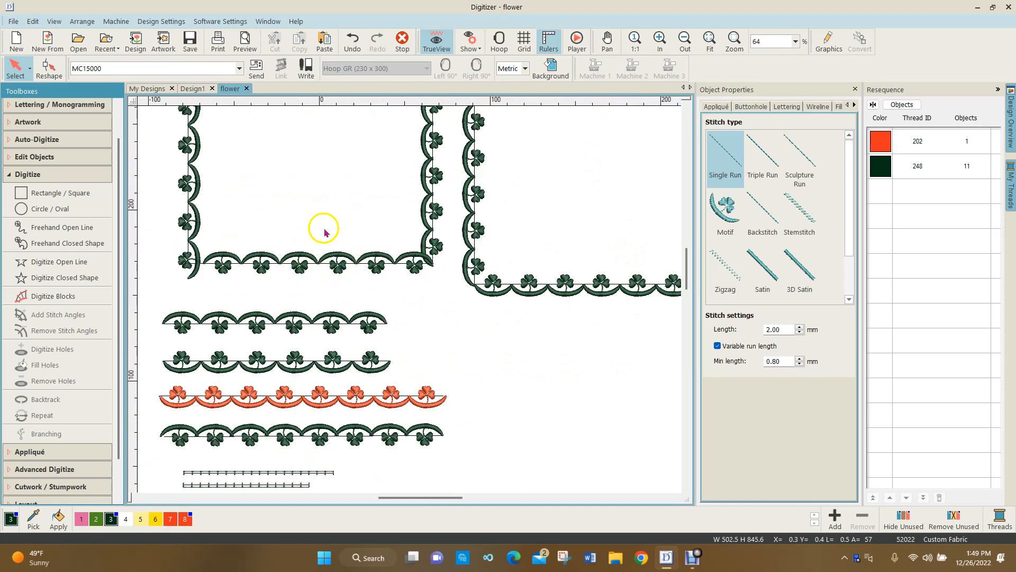
scroll(417, 308, down, 1)
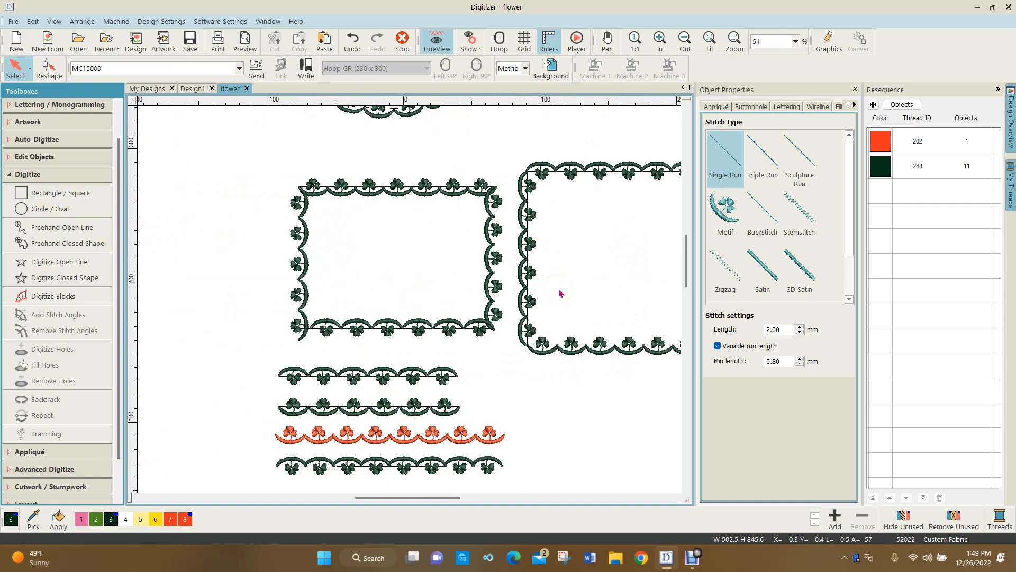
scroll(561, 290, up, 1)
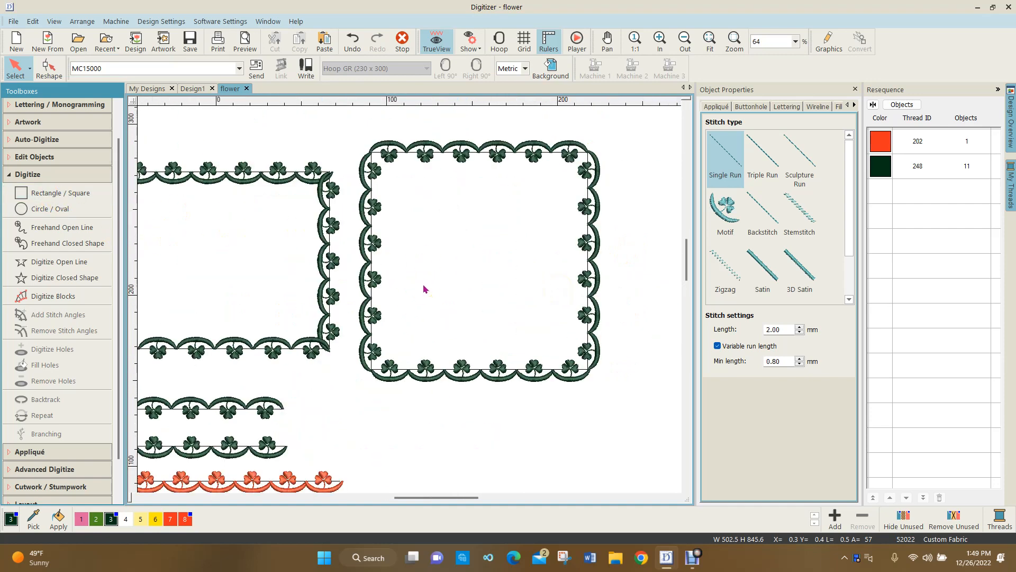
click(464, 266)
scroll(405, 251, up, 3)
scroll(418, 296, up, 1)
scroll(431, 293, down, 3)
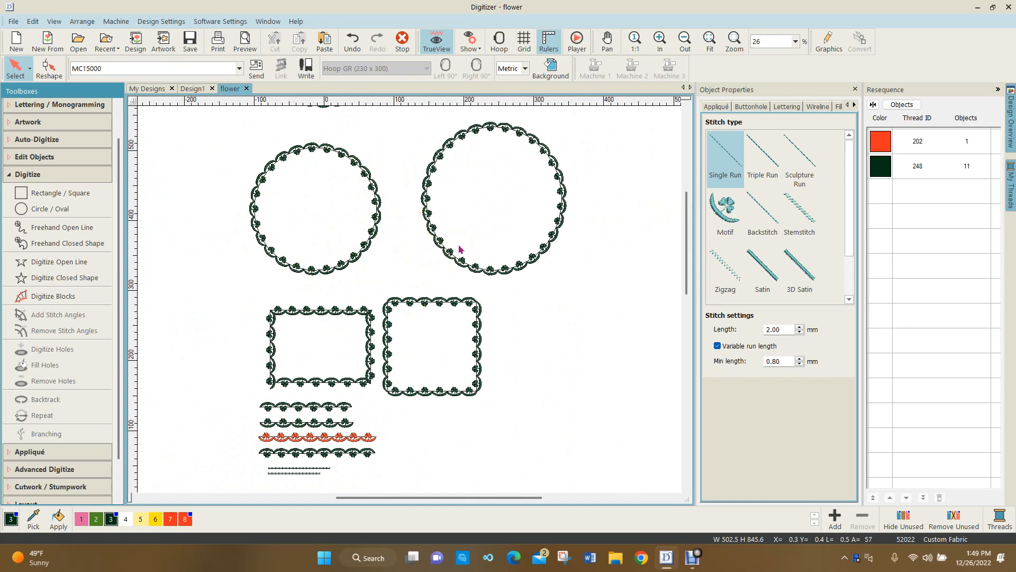
scroll(462, 219, down, 1)
scroll(410, 291, down, 1)
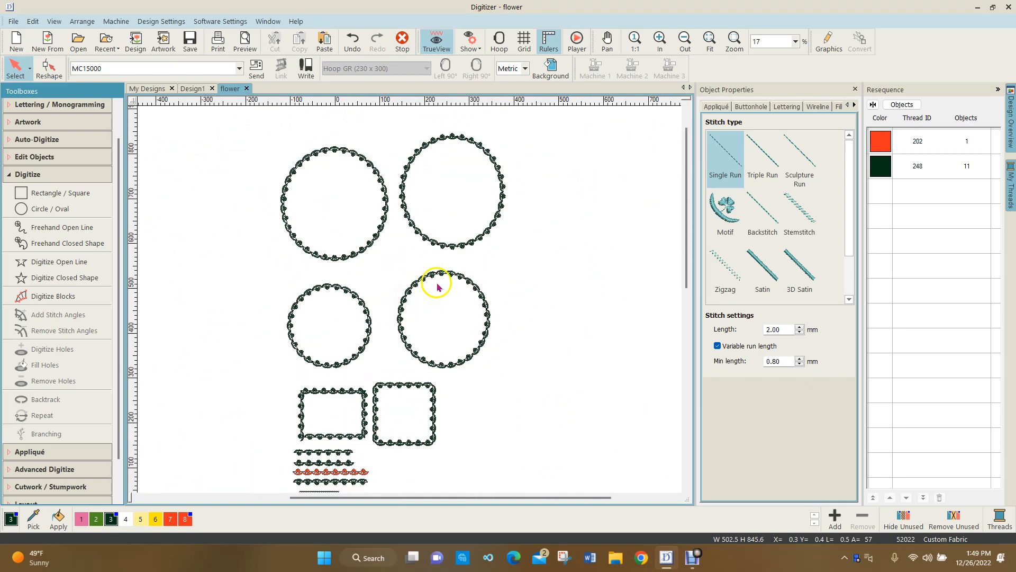
- Undo the Motif change and the X mirroring on the oval beside the top motif oval
click(351, 42)
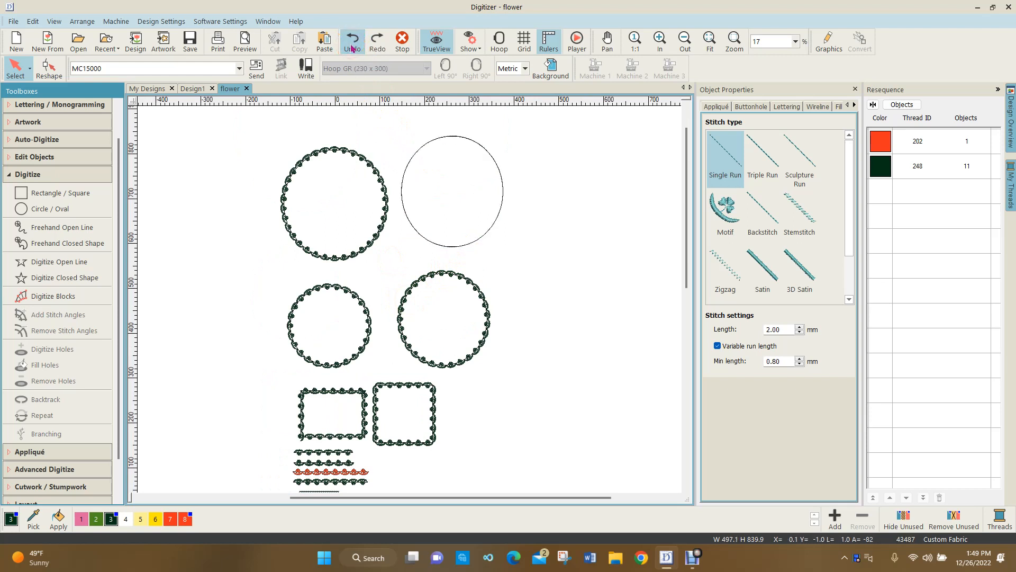
click(352, 45)
click(377, 44)
- Select the Single Run oval, mirror it in X, and change its line stitch type to the EmbGallery 001 Motif
click(462, 189)
click(452, 194)
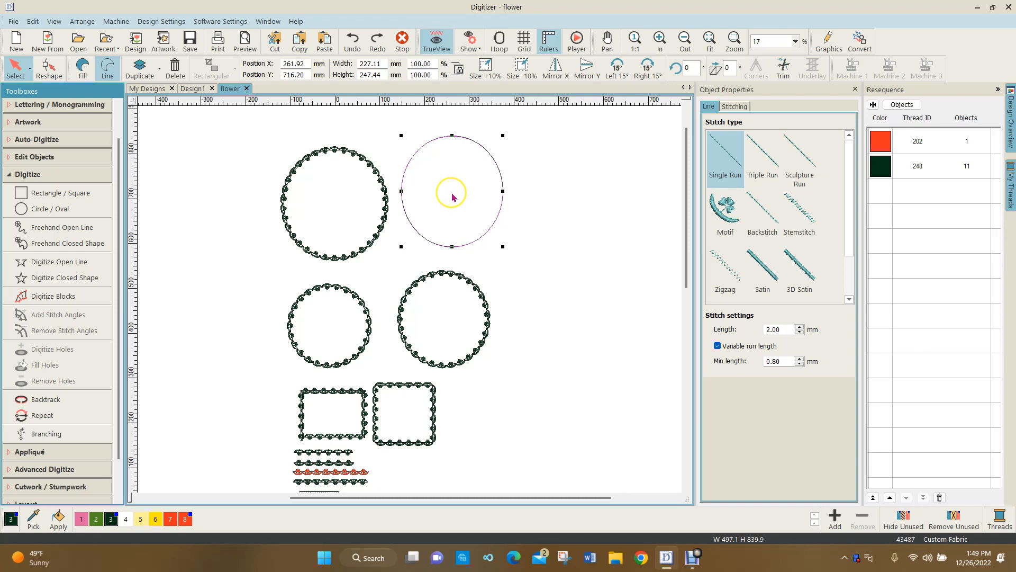
click(514, 195)
click(472, 192)
click(524, 185)
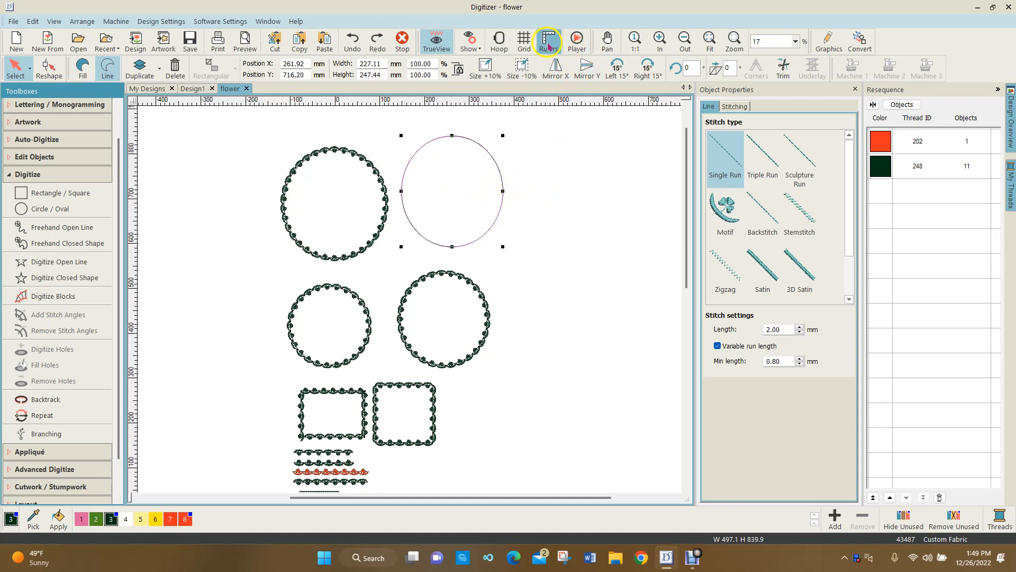
click(569, 69)
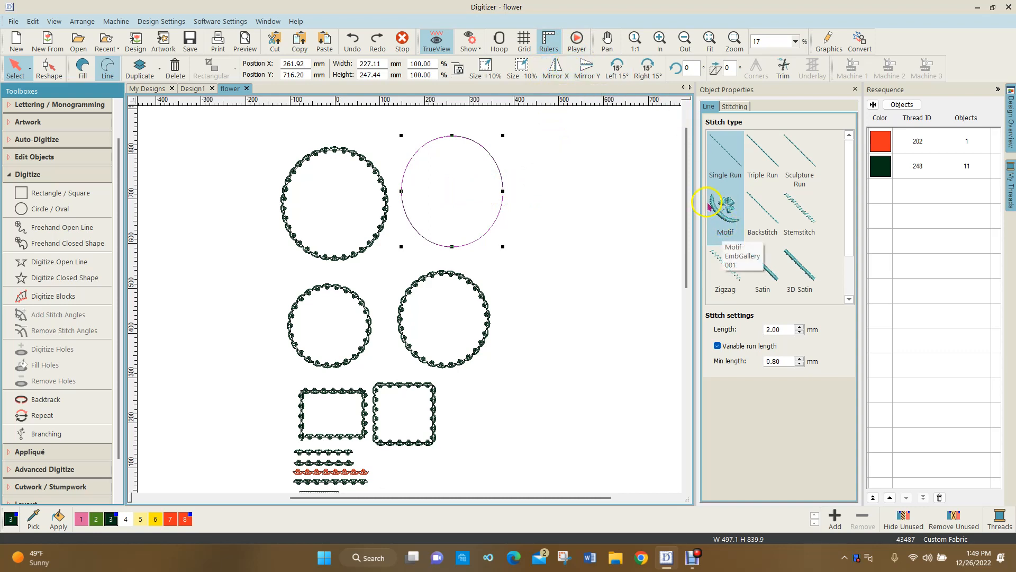
click(556, 69)
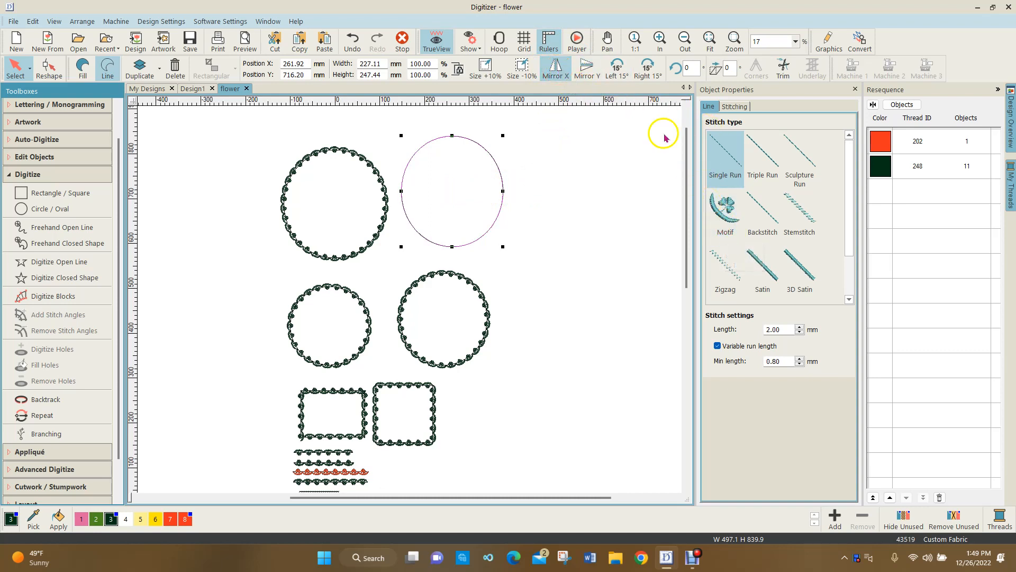
click(725, 214)
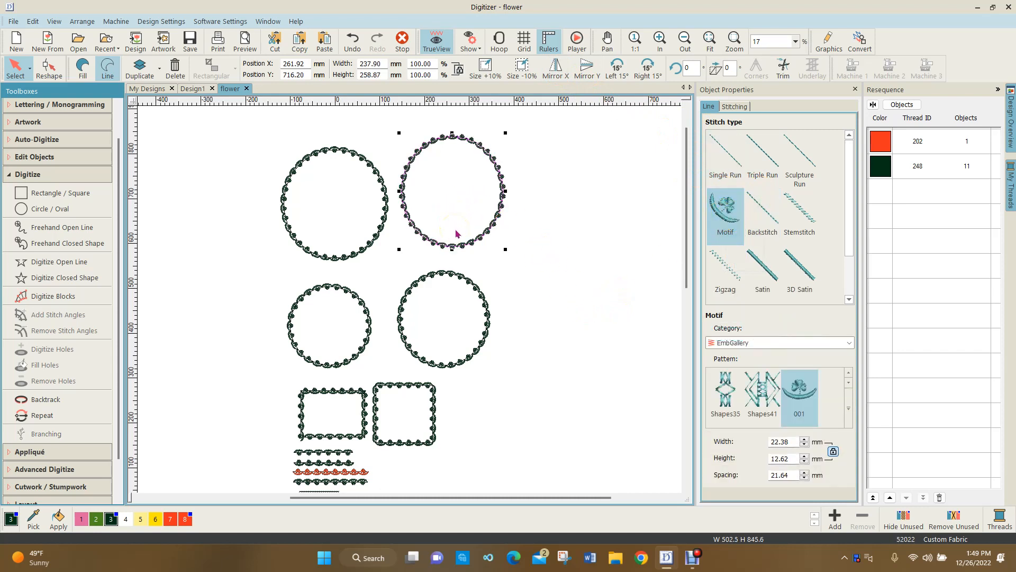
- Move the mirrored motif oval to about X 270.20, Y 686.68 mm and compare its edge with the neighbouring oval's
drag(449, 212, 449, 220)
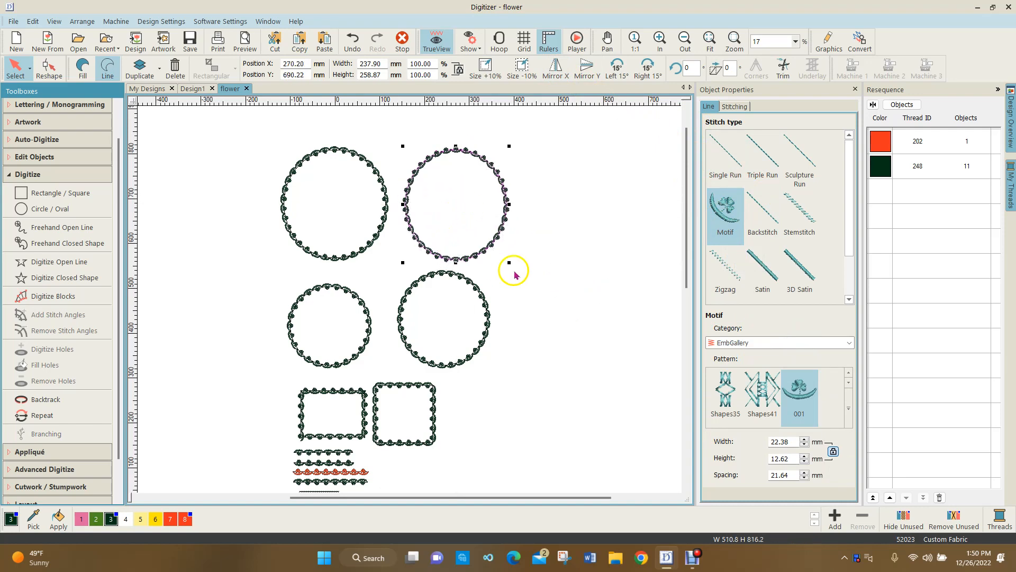
scroll(392, 220, up, 6)
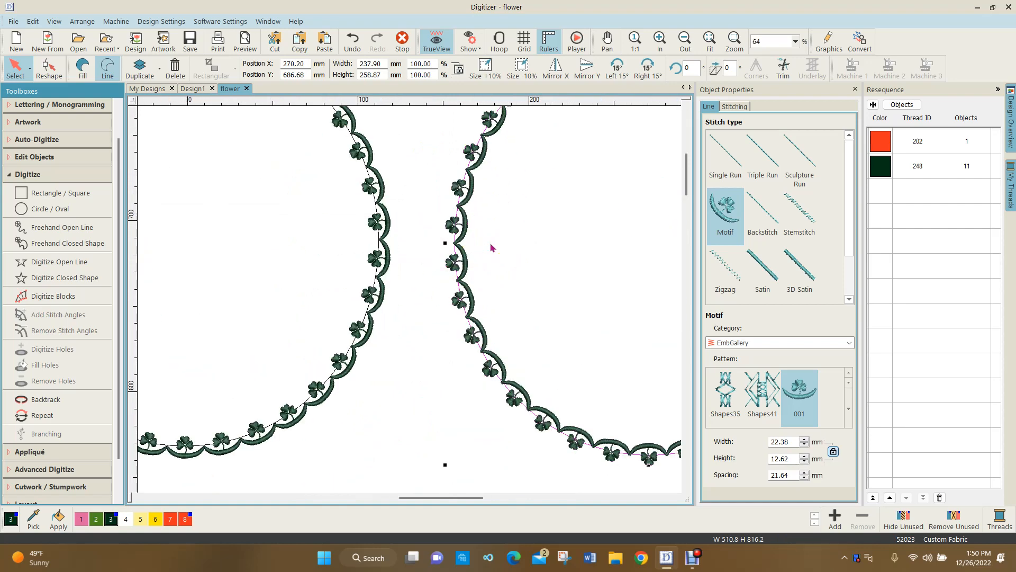
click(726, 210)
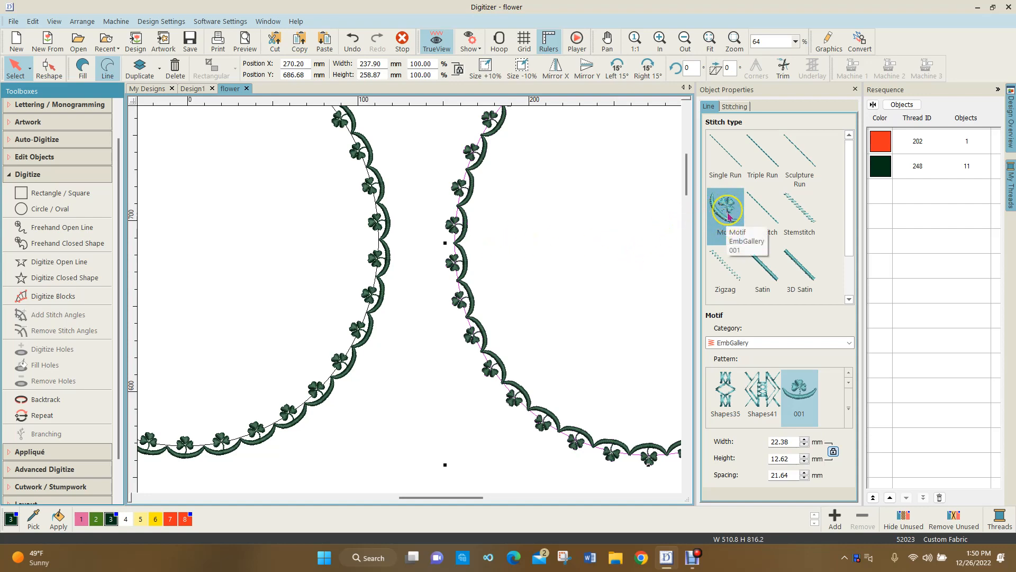
scroll(415, 306, down, 5)
- Compare the shamrock direction on the mirrored oval with the surrounding circles and ovals, and select the mirrored oval
click(548, 409)
scroll(411, 304, up, 2)
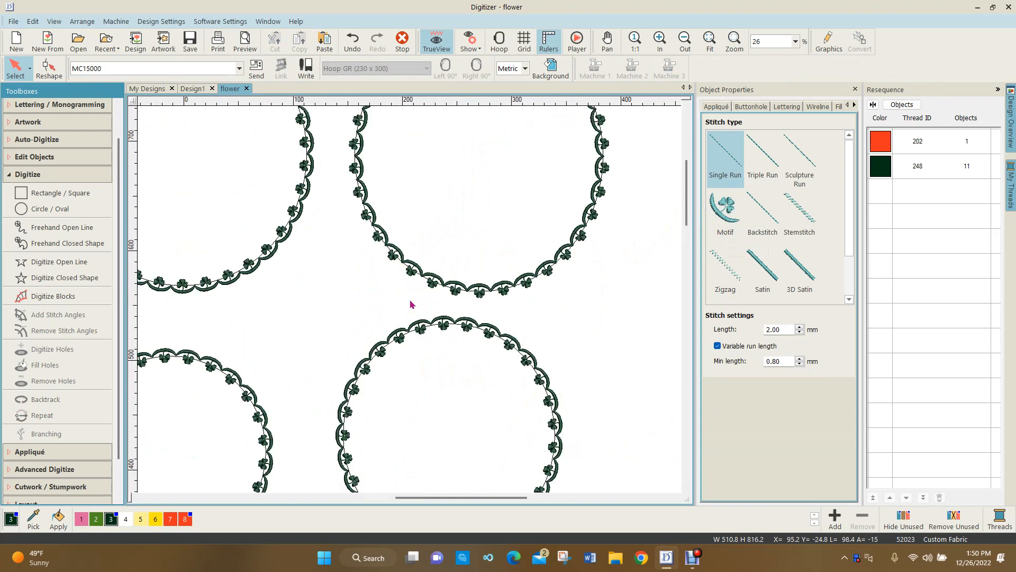
scroll(408, 299, up, 5)
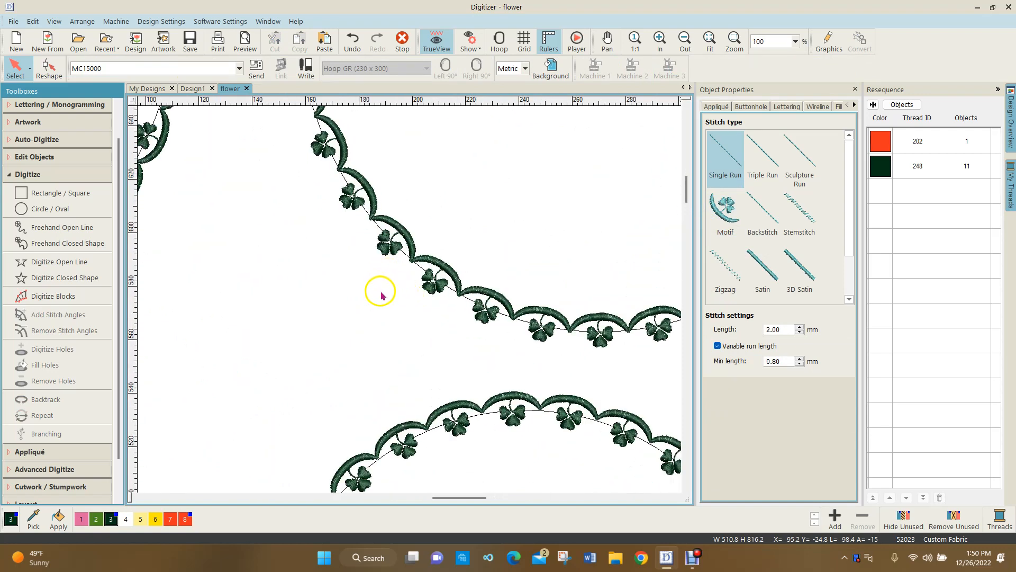
click(325, 298)
click(324, 280)
scroll(411, 302, down, 4)
click(392, 259)
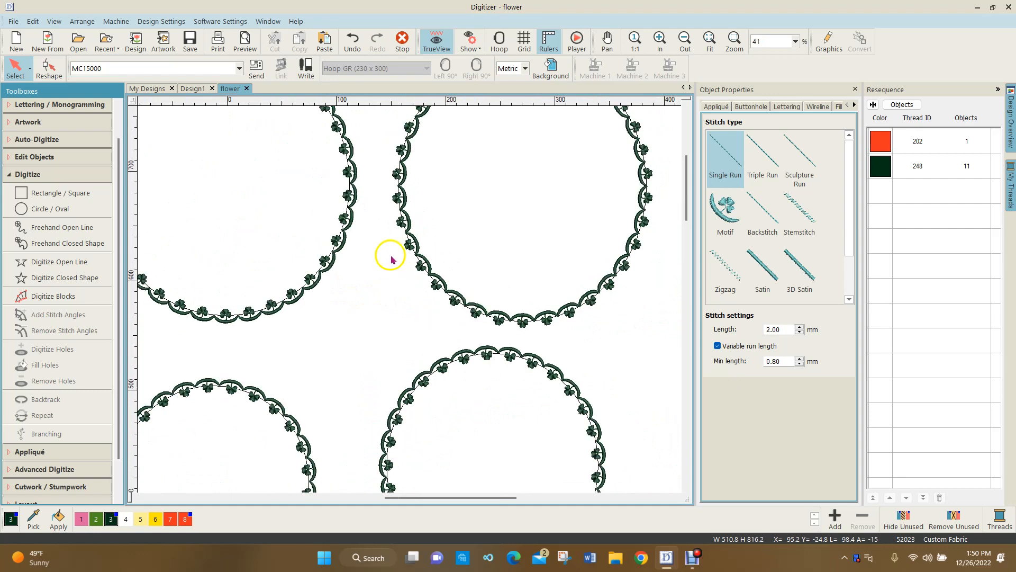
scroll(411, 304, down, 1)
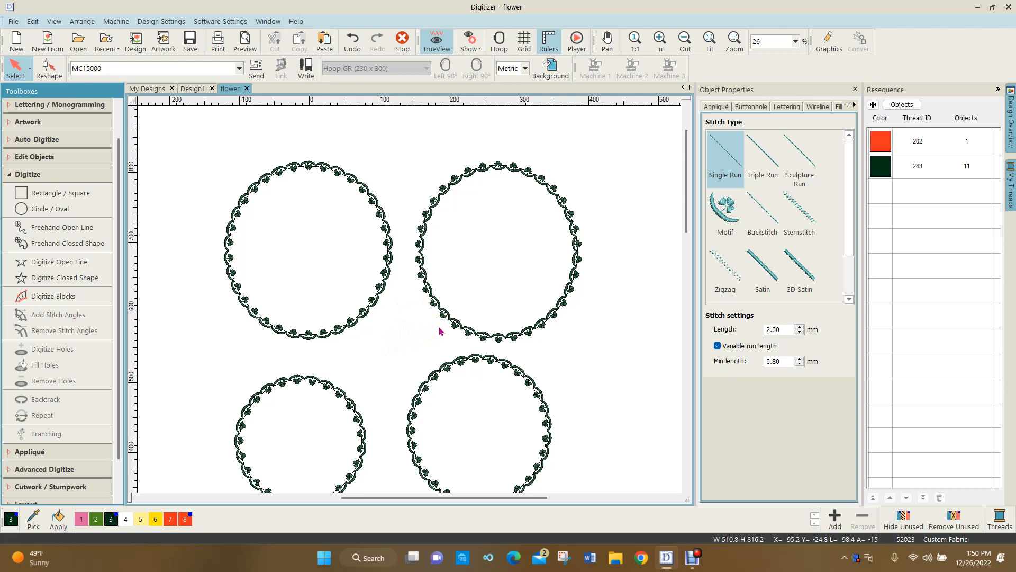
click(421, 227)
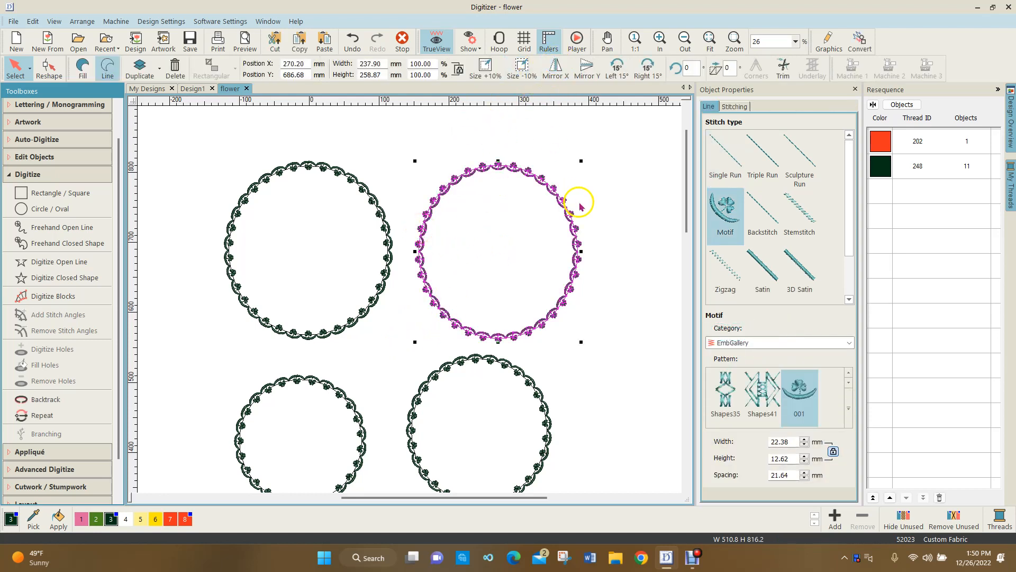